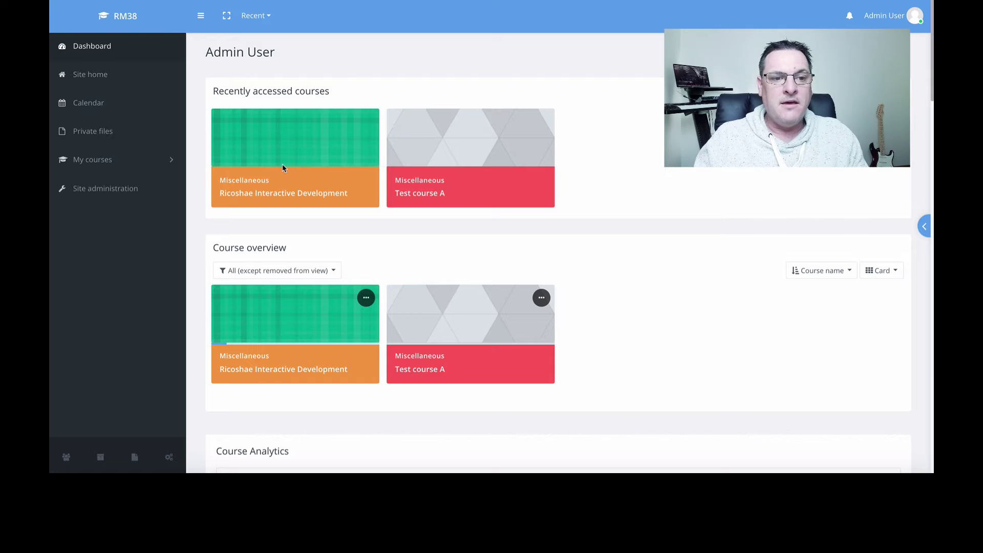
Open the Test quiz in the Ricoshae Interactive Development course and resume the preview attempt.
{"action": "left_click", "coordinate": [275, 189]}
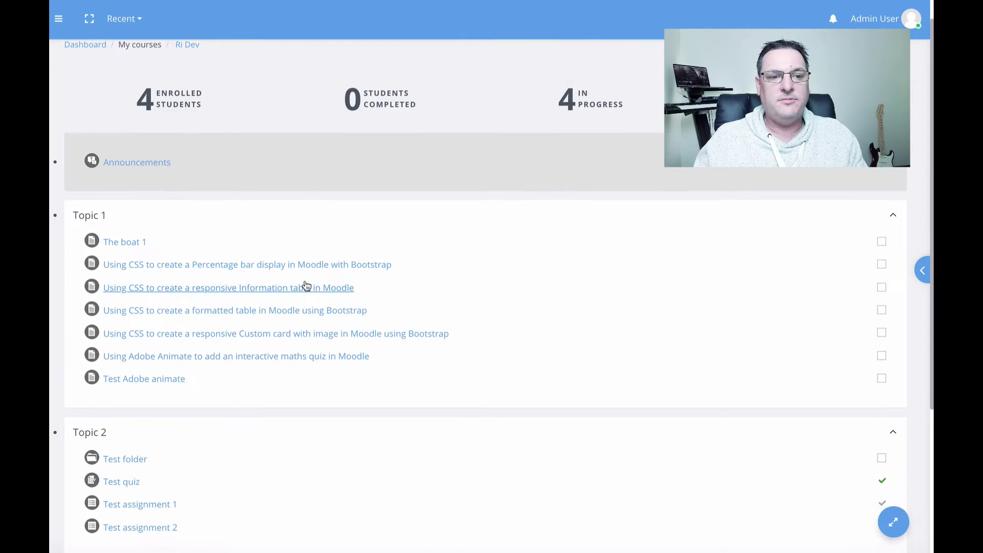
{"action": "scroll", "coordinate": [305, 286], "scroll_direction": "down", "scroll_amount": 3}
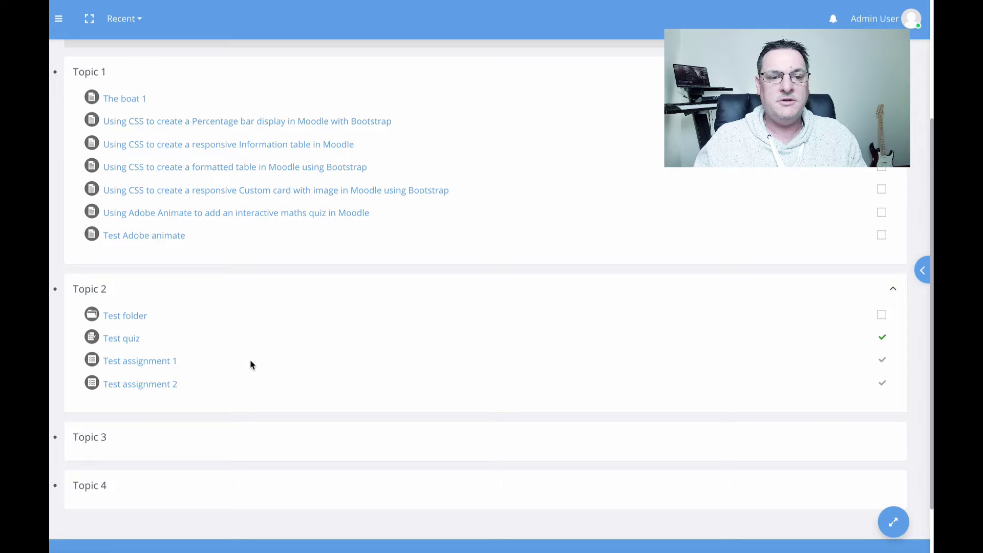
{"action": "left_click", "coordinate": [128, 343]}
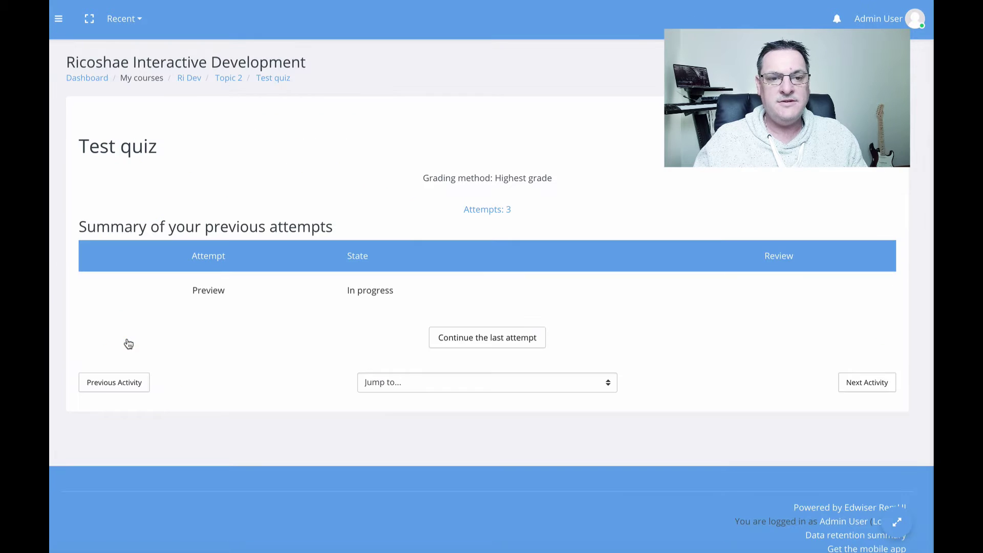
{"action": "left_click", "coordinate": [464, 346]}
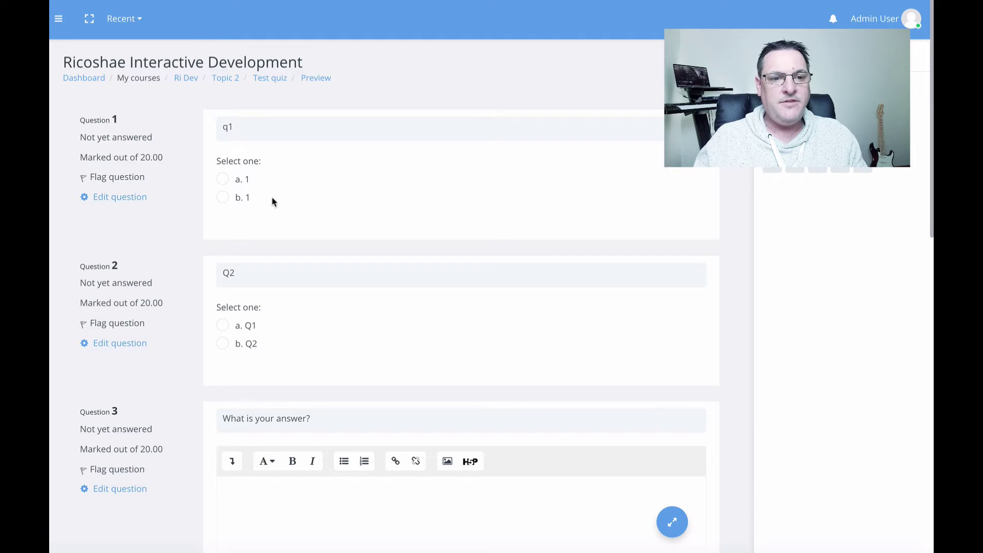
Answer Q1 with '1', Q2 with 'Q2', Q4 with 'Q4', and write 'Thi sone needs grading' for Q3.
{"action": "left_click", "coordinate": [221, 179]}
{"action": "left_click", "coordinate": [222, 341]}
{"action": "scroll", "coordinate": [364, 227], "scroll_direction": "down", "scroll_amount": 6}
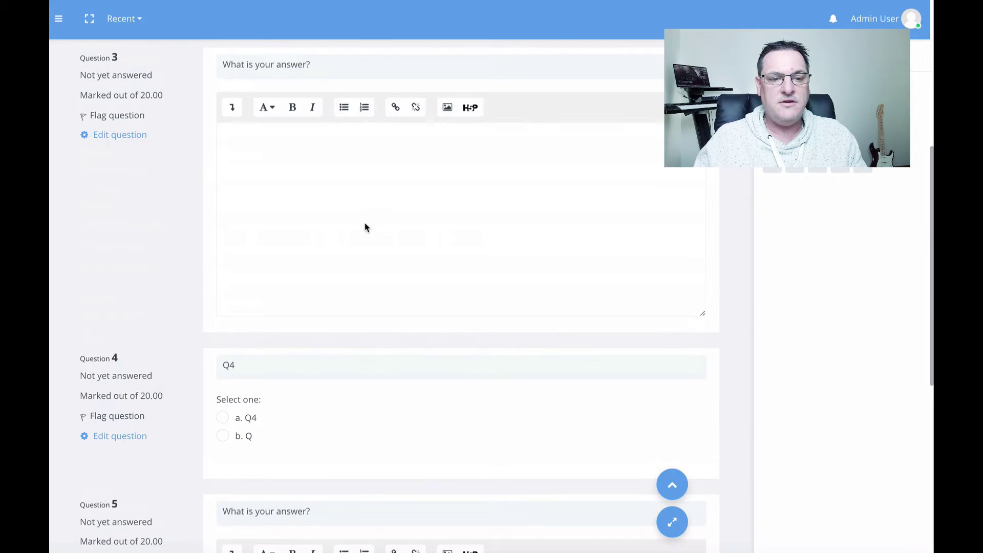
{"action": "scroll", "coordinate": [315, 191], "scroll_direction": "up", "scroll_amount": 1}
{"action": "left_click", "coordinate": [317, 203]}
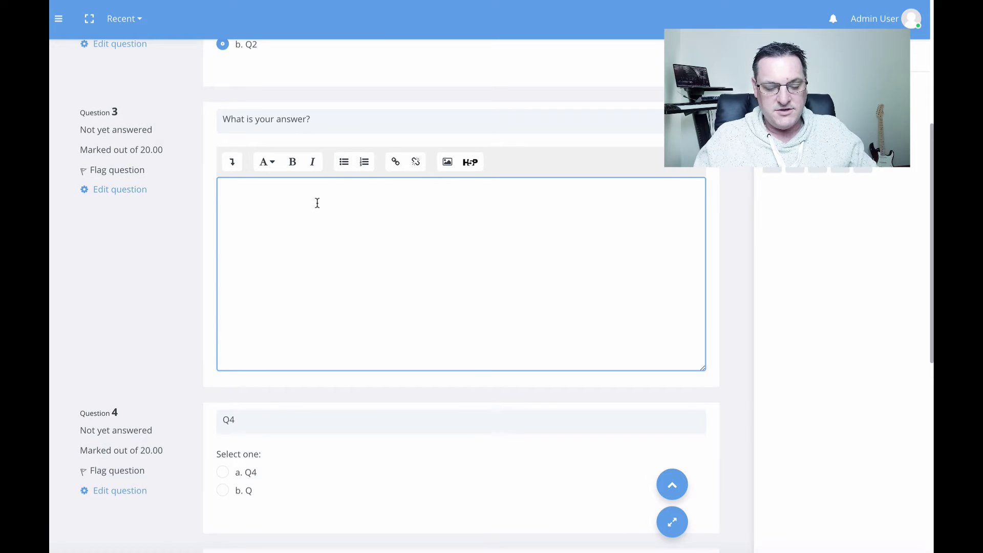
{"action": "type", "text": "Thi s"}
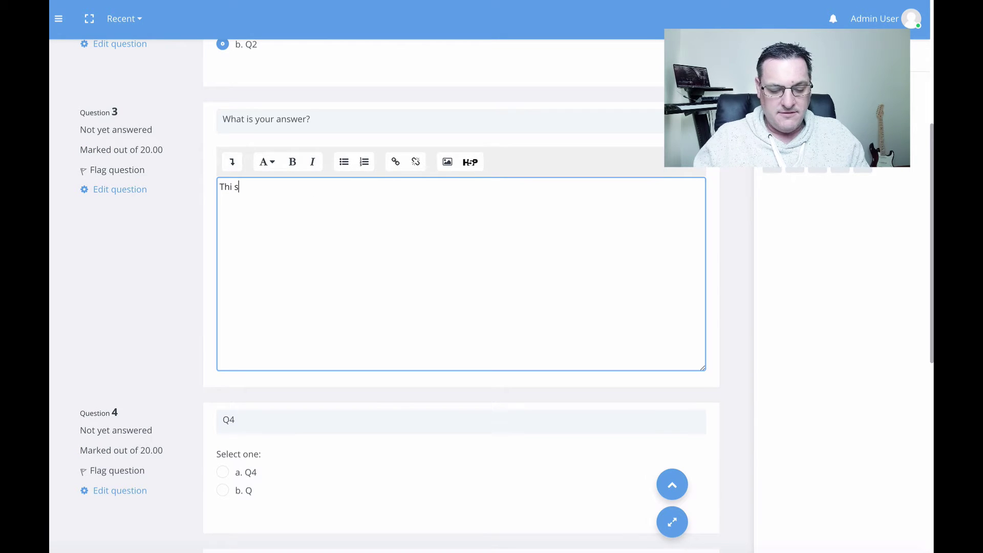
{"action": "type", "text": "one needs gr"}
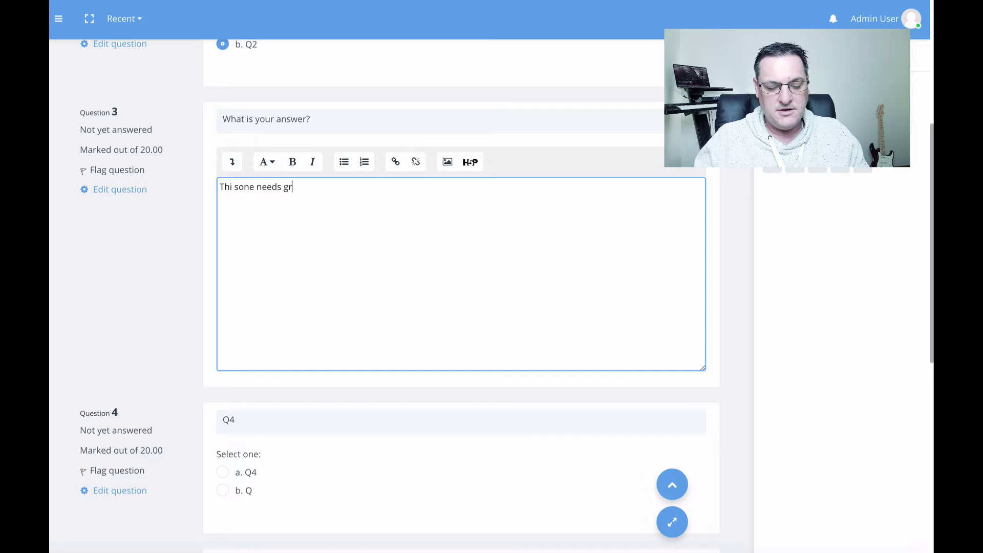
{"action": "type", "text": "ading."}
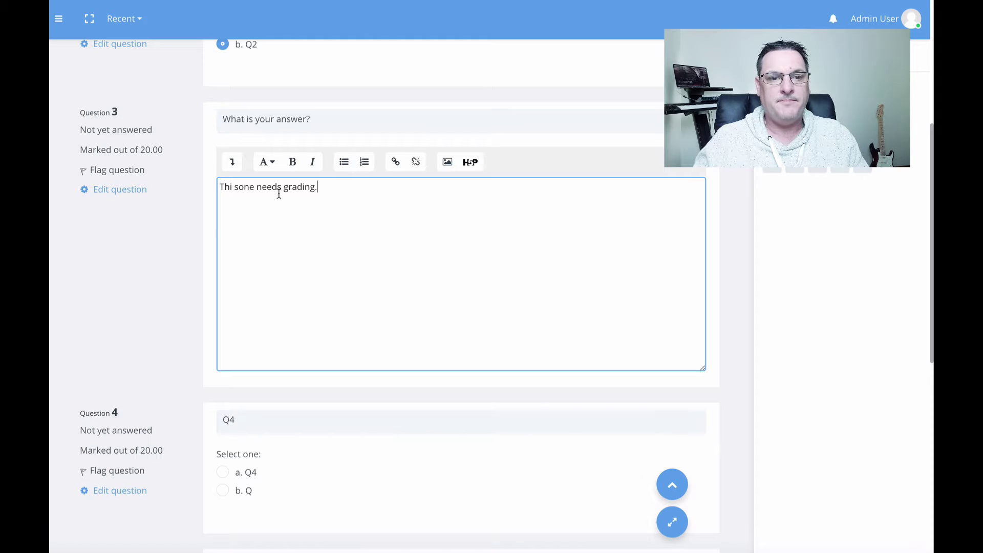
{"action": "scroll", "coordinate": [218, 231], "scroll_direction": "down", "scroll_amount": 4}
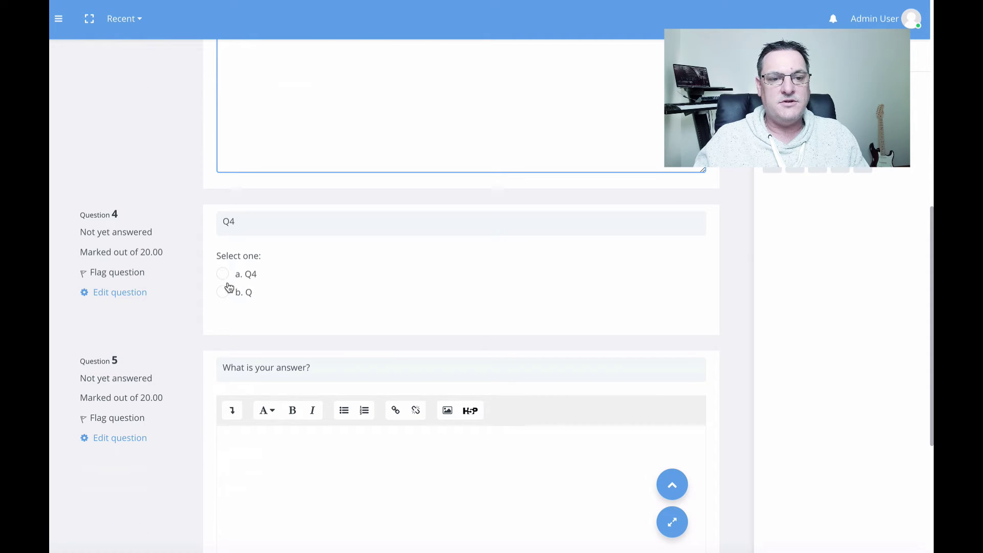
{"action": "left_click", "coordinate": [224, 276]}
{"action": "left_click", "coordinate": [316, 415]}
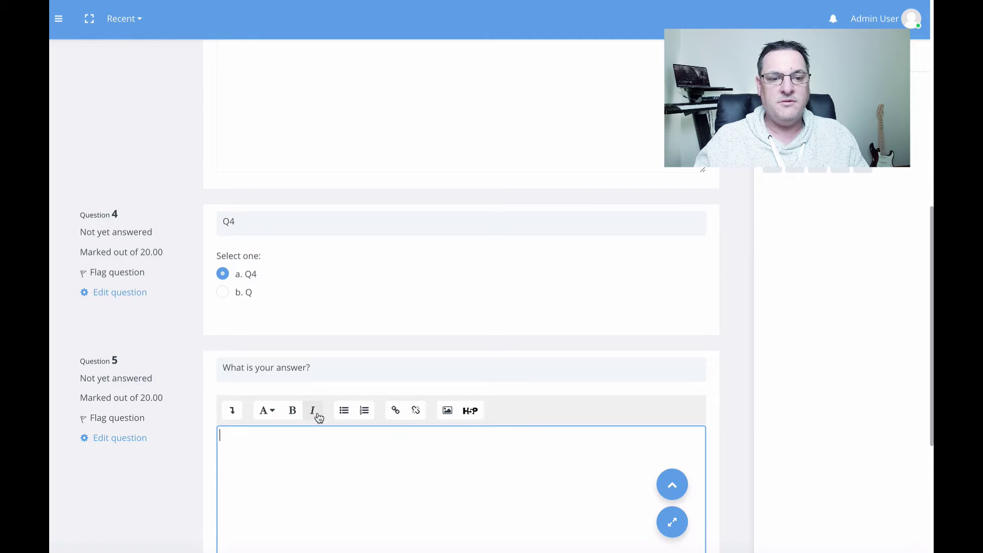
{"action": "scroll", "coordinate": [303, 447], "scroll_direction": "down", "scroll_amount": 2}
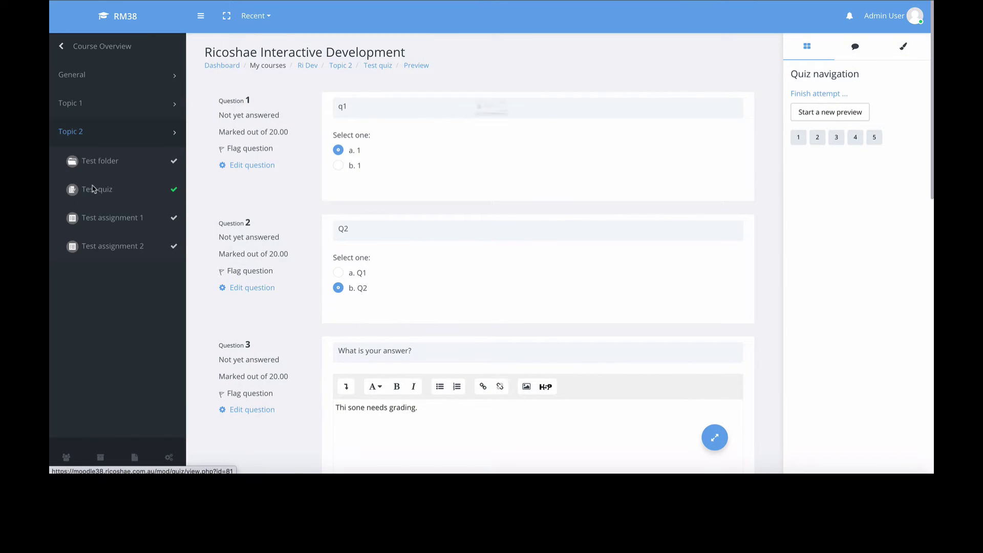
Leave the quiz preview and open Manual grading from the Test quiz's administration menu.
{"action": "left_click", "coordinate": [113, 188]}
{"action": "left_click", "coordinate": [591, 134]}
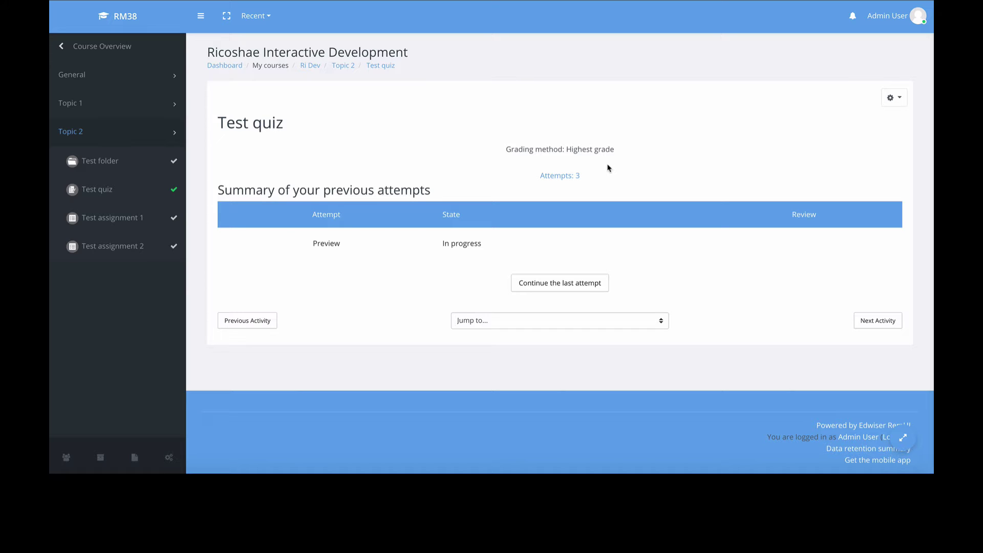
{"action": "left_click", "coordinate": [900, 98]}
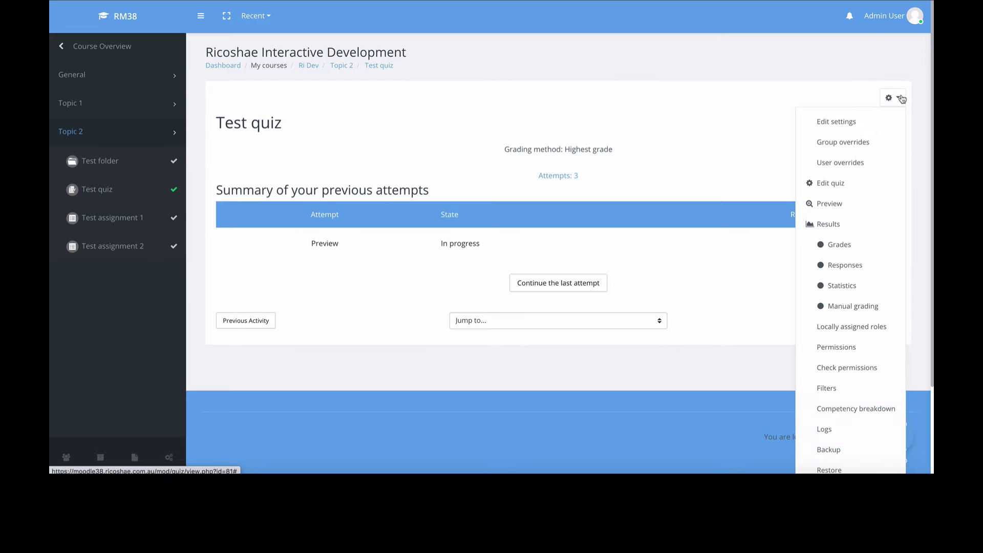
{"action": "left_click", "coordinate": [852, 306]}
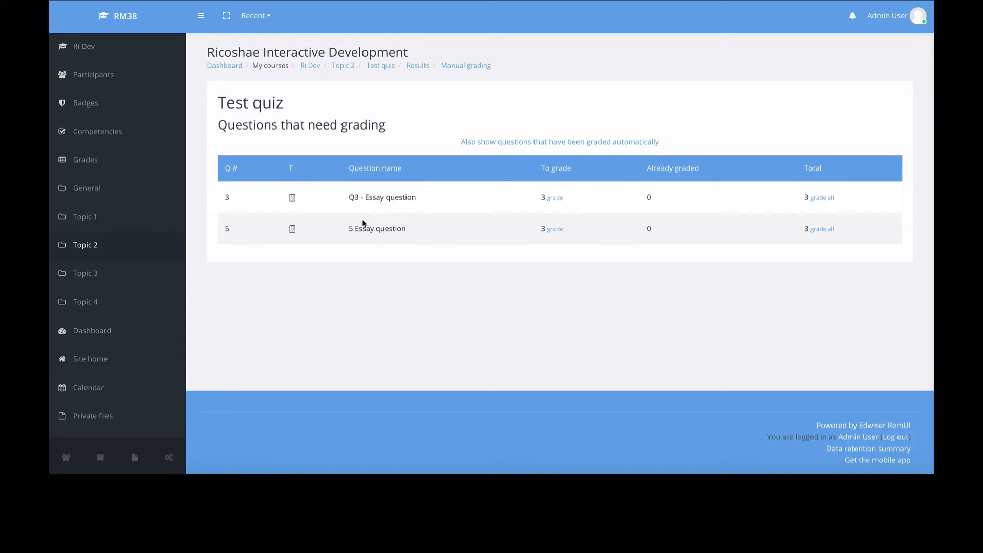
Open the grading page for the three Q3 - Essay question attempts.
{"action": "left_click", "coordinate": [553, 199]}
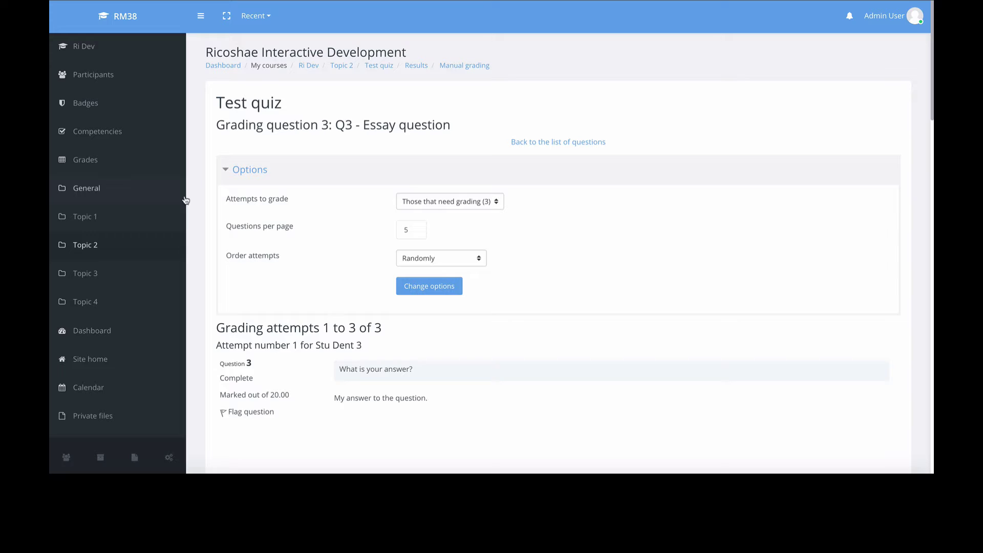
{"action": "scroll", "coordinate": [305, 208], "scroll_direction": "down", "scroll_amount": 3}
{"action": "mouse_move", "coordinate": [321, 165]}
{"action": "left_mouse_down"}
{"action": "mouse_move", "coordinate": [385, 165]}
{"action": "mouse_move", "coordinate": [319, 169]}
{"action": "left_mouse_up"}
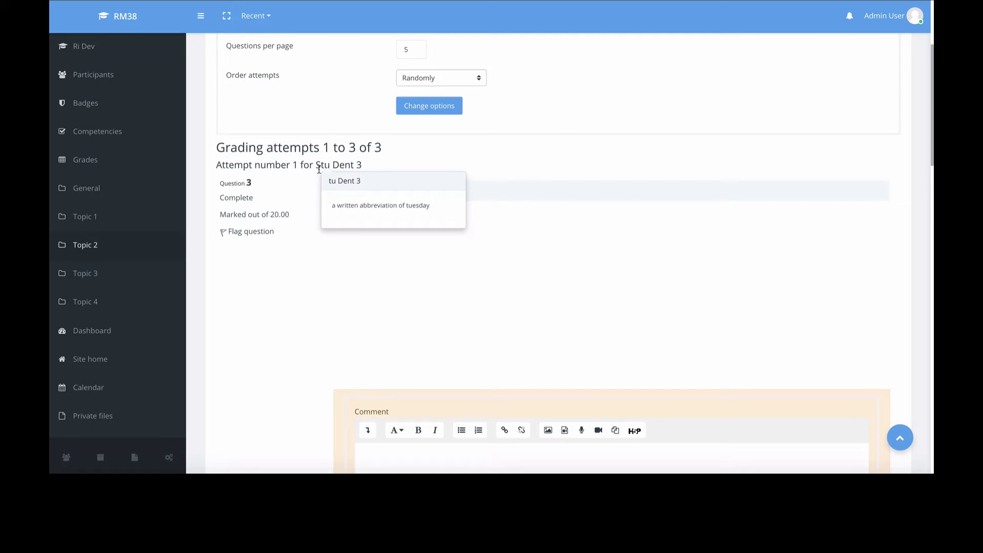
{"action": "left_click", "coordinate": [257, 330]}
{"action": "scroll", "coordinate": [263, 312], "scroll_direction": "down", "scroll_amount": 2}
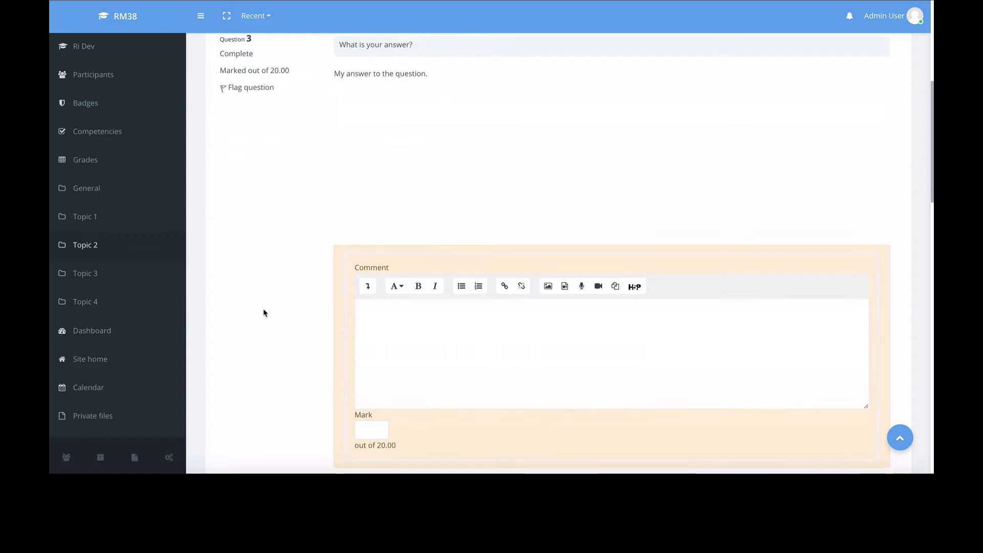
{"action": "scroll", "coordinate": [263, 312], "scroll_direction": "up", "scroll_amount": 1}
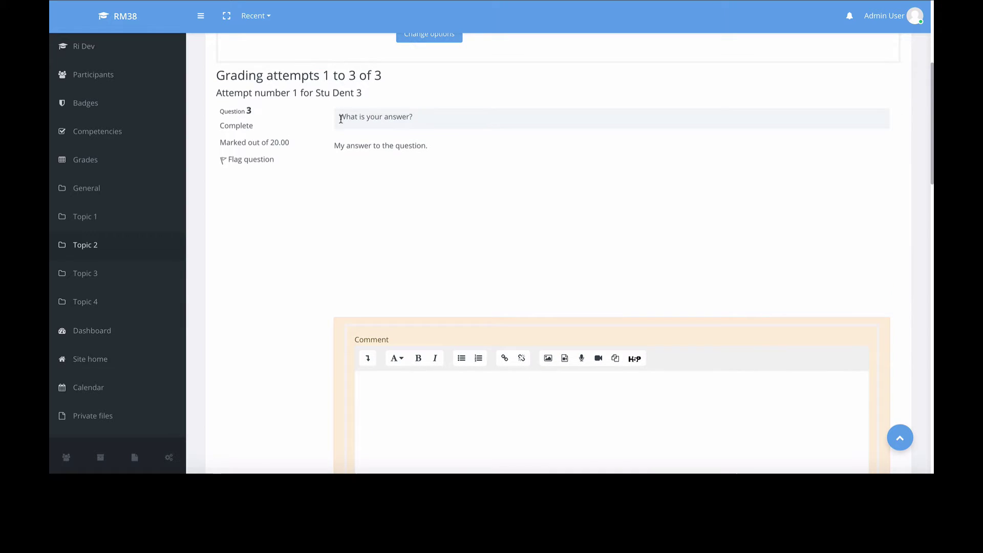
{"action": "left_click_drag", "start_coordinate": [341, 119], "coordinate": [443, 116]}
{"action": "left_click", "coordinate": [532, 154]}
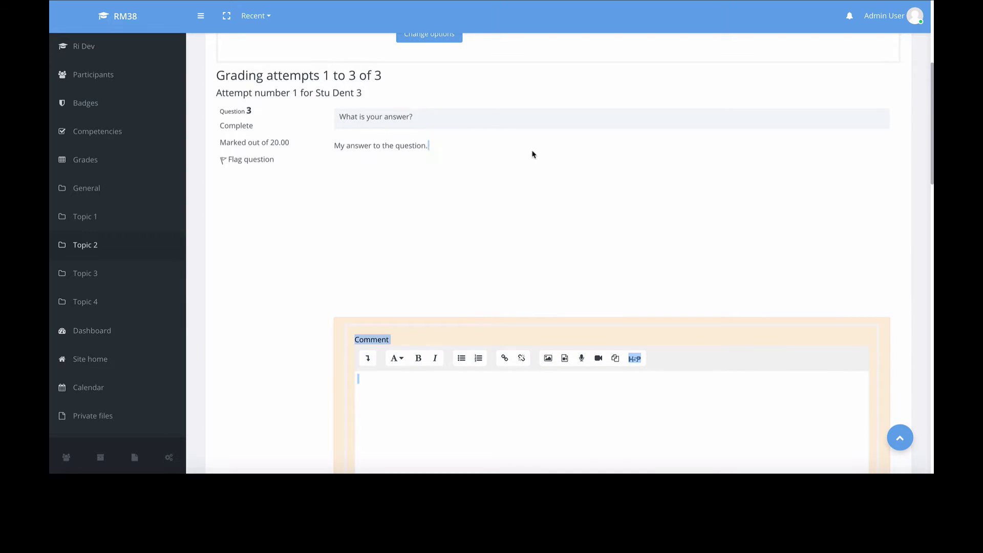
Look over the attempts' Comment and Mark fields, then return to the top of the page.
{"action": "double_click", "coordinate": [405, 145]}
{"action": "scroll", "coordinate": [471, 175], "scroll_direction": "down", "scroll_amount": 4}
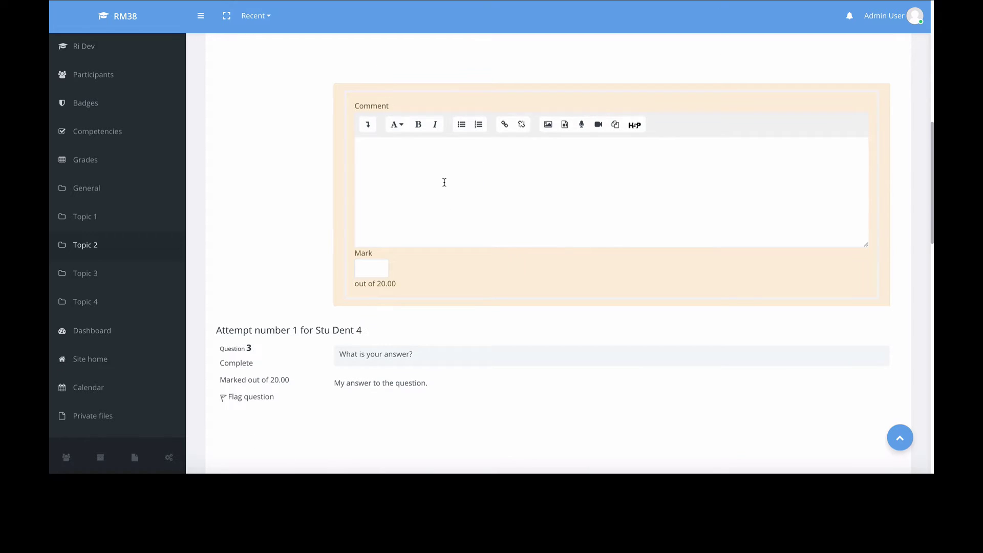
{"action": "left_click", "coordinate": [445, 182]}
{"action": "left_click", "coordinate": [375, 266]}
{"action": "scroll", "coordinate": [256, 262], "scroll_direction": "down", "scroll_amount": 5}
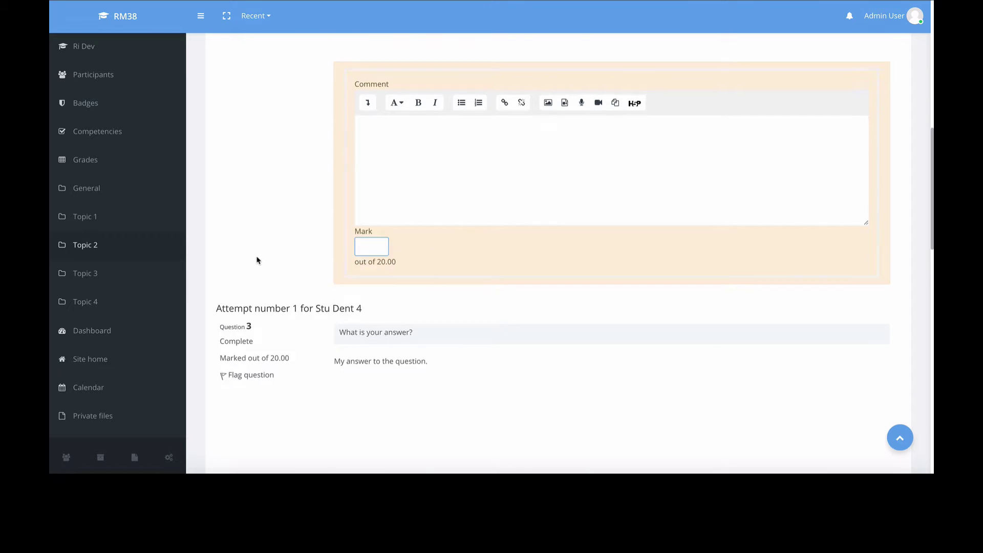
{"action": "scroll", "coordinate": [353, 248], "scroll_direction": "down", "scroll_amount": 13}
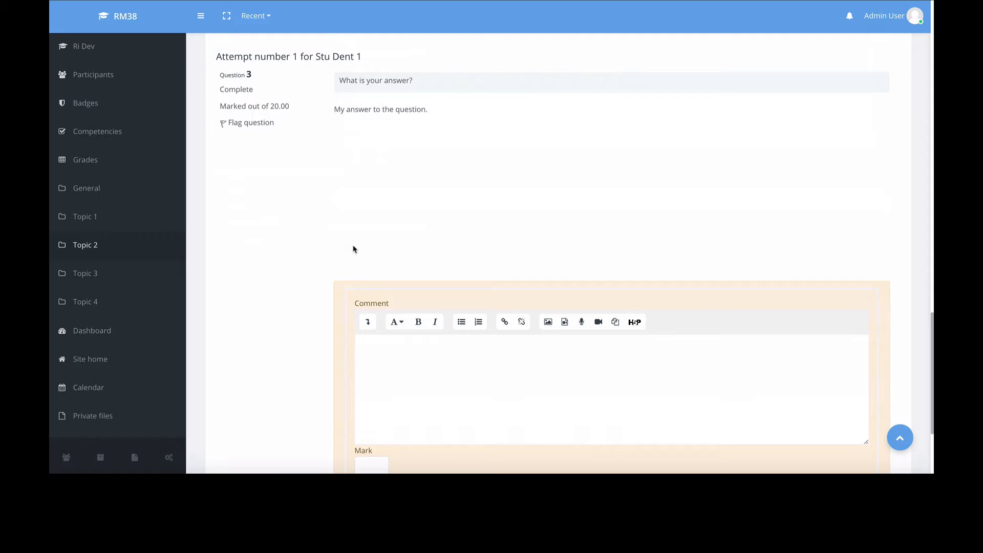
{"action": "scroll", "coordinate": [367, 252], "scroll_direction": "up", "scroll_amount": 18}
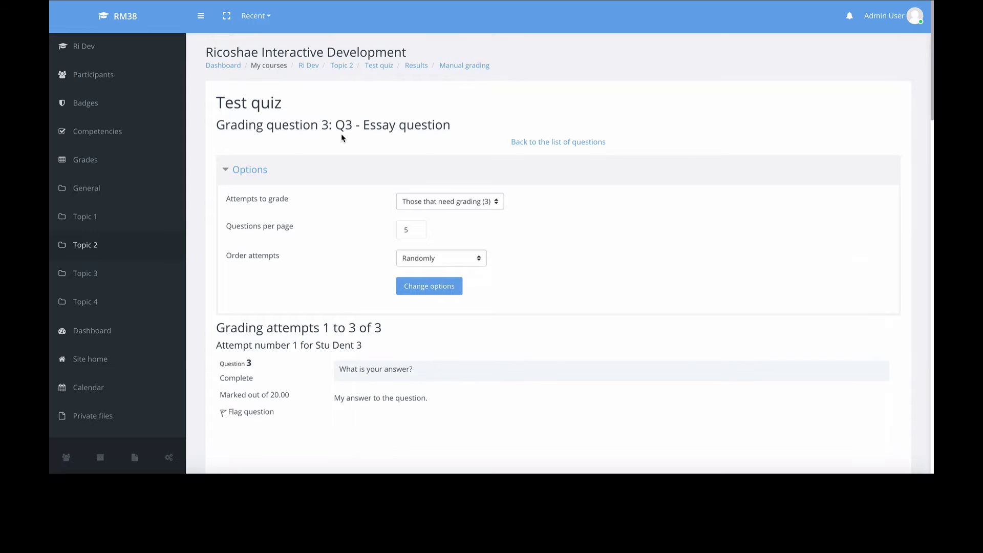
Go to Site administration > Plugins and scroll down to the Blocks > Edwiser RapidGrader settings.
{"action": "left_click", "coordinate": [91, 51]}
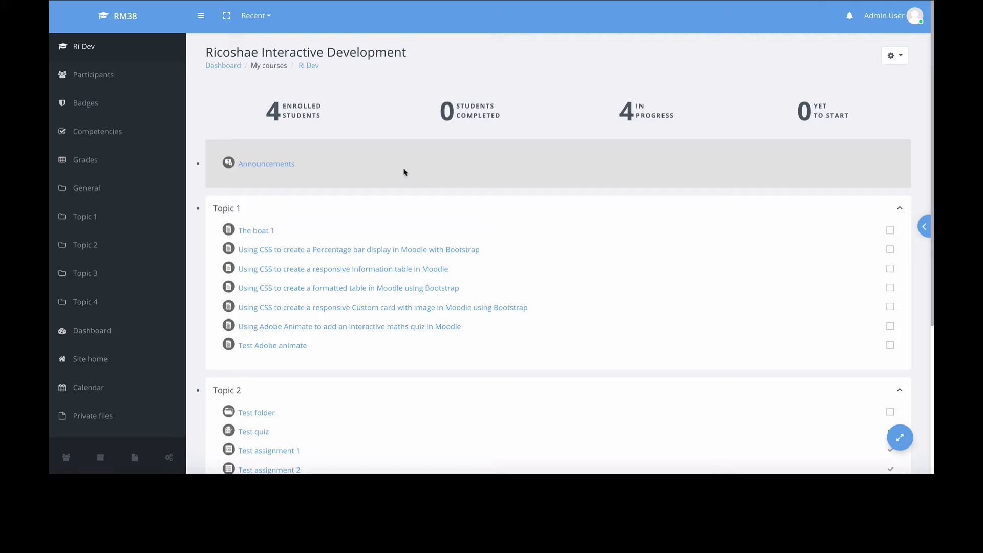
{"action": "scroll", "coordinate": [105, 392], "scroll_direction": "down", "scroll_amount": 2}
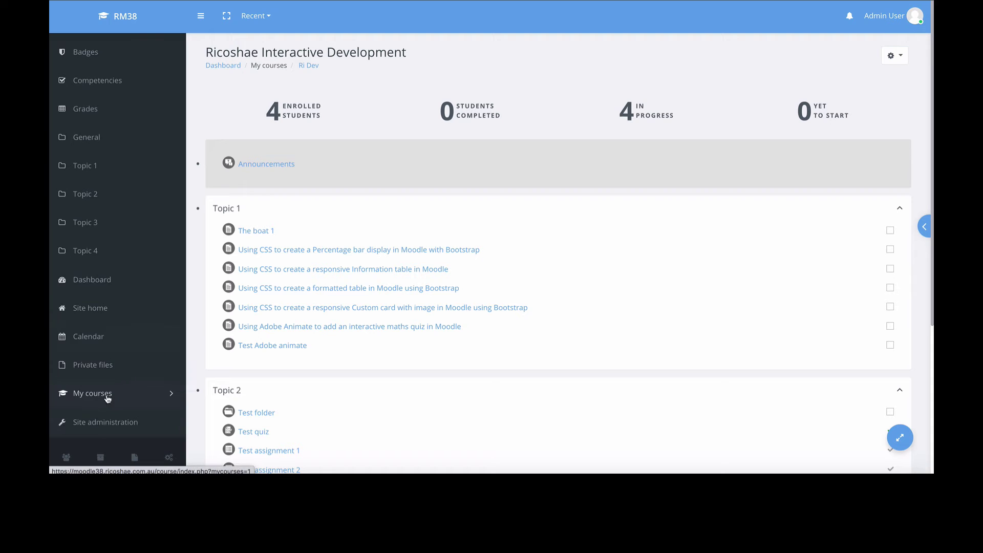
{"action": "left_click", "coordinate": [109, 428]}
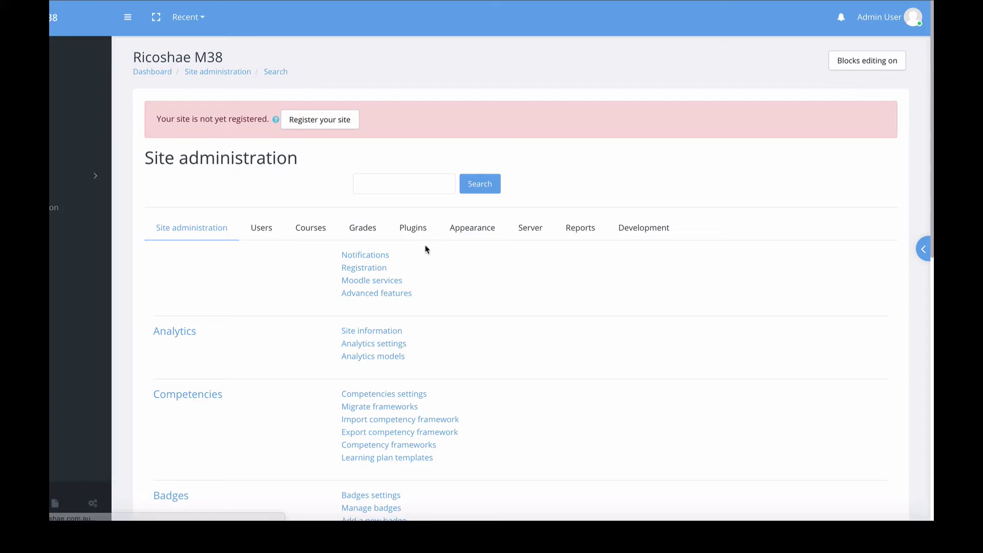
{"action": "left_click", "coordinate": [415, 234]}
{"action": "scroll", "coordinate": [393, 336], "scroll_direction": "down", "scroll_amount": 6}
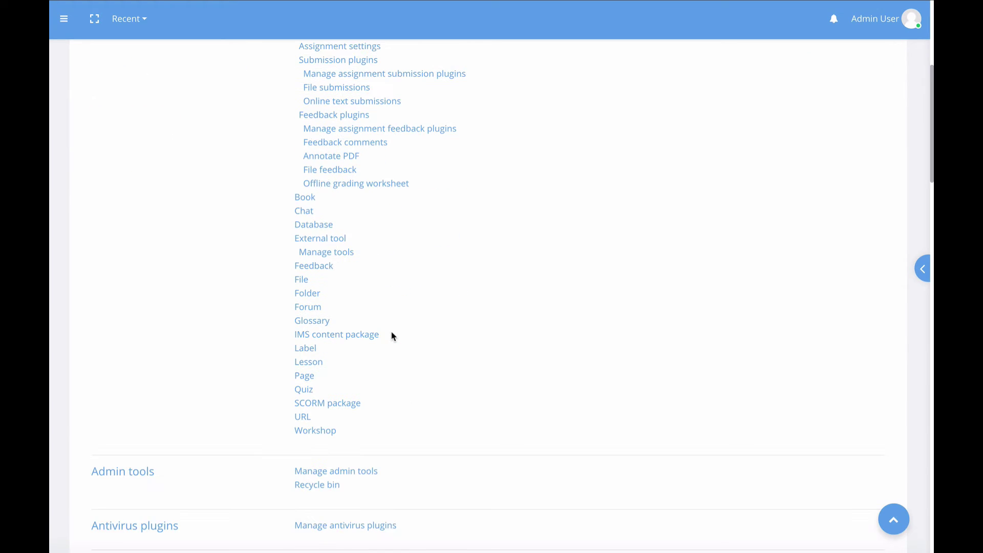
{"action": "scroll", "coordinate": [392, 336], "scroll_direction": "down", "scroll_amount": 1}
{"action": "scroll", "coordinate": [393, 336], "scroll_direction": "up", "scroll_amount": 2}
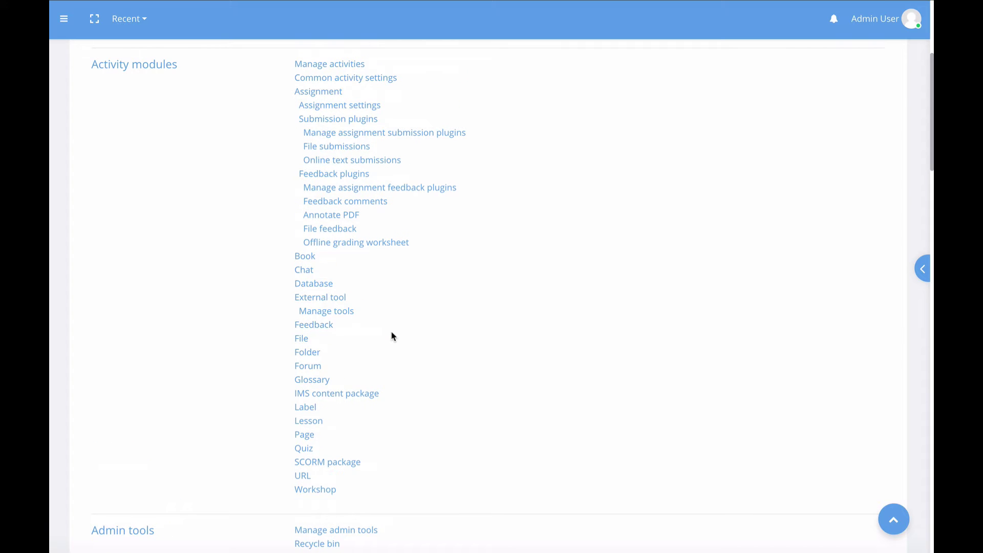
{"action": "scroll", "coordinate": [389, 280], "scroll_direction": "down", "scroll_amount": 8}
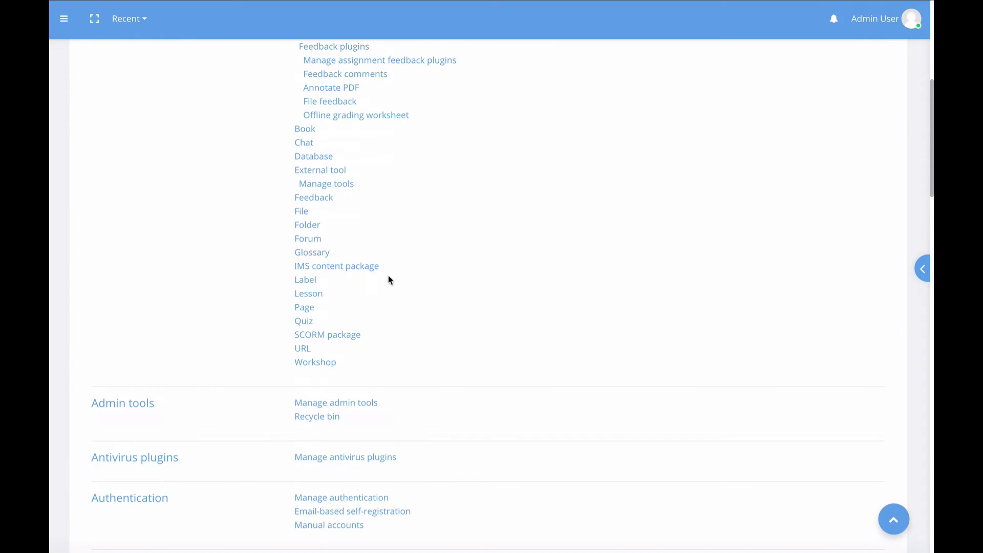
{"action": "scroll", "coordinate": [389, 280], "scroll_direction": "down", "scroll_amount": 1}
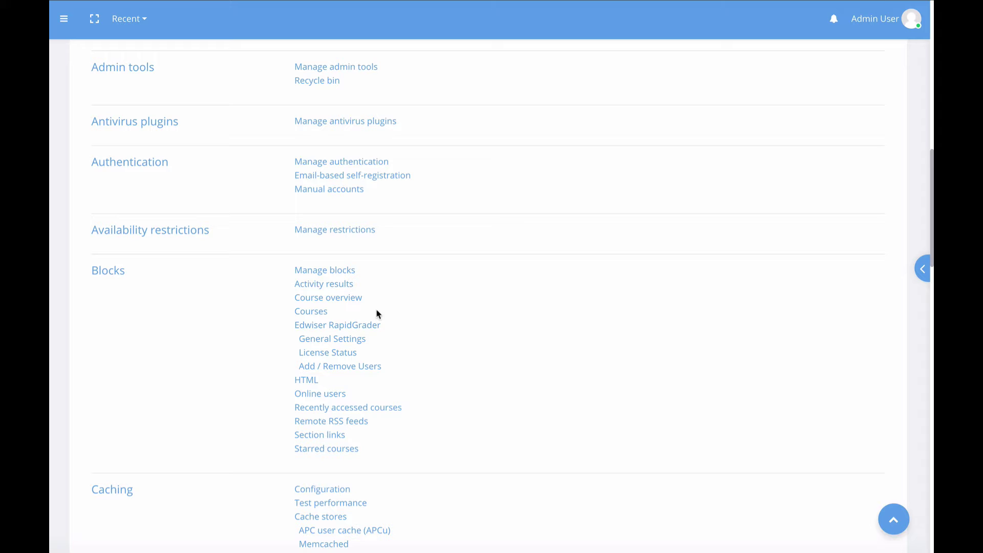
License Admin User for Edwiser RapidGrader, then return to the dashboard.
{"action": "left_click", "coordinate": [347, 368]}
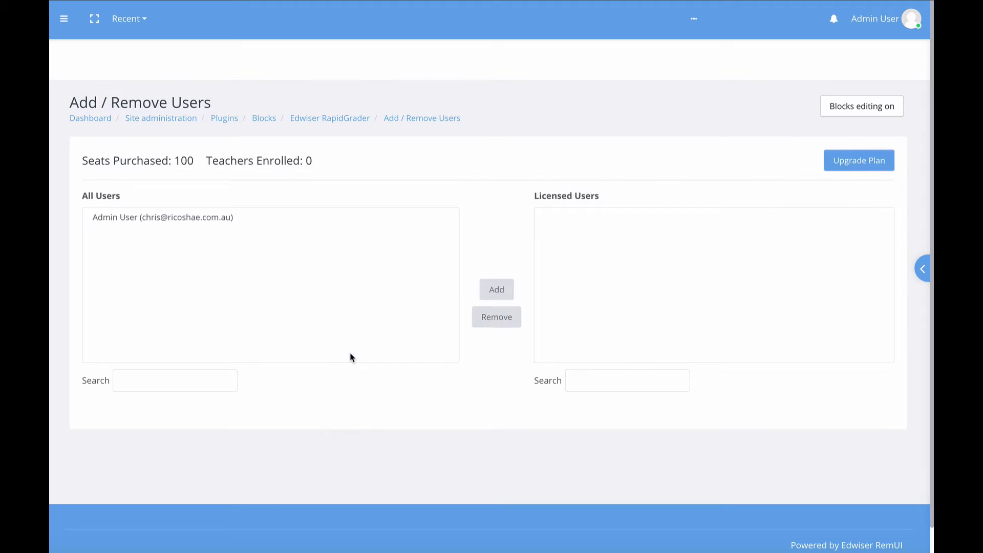
{"action": "left_click", "coordinate": [188, 222]}
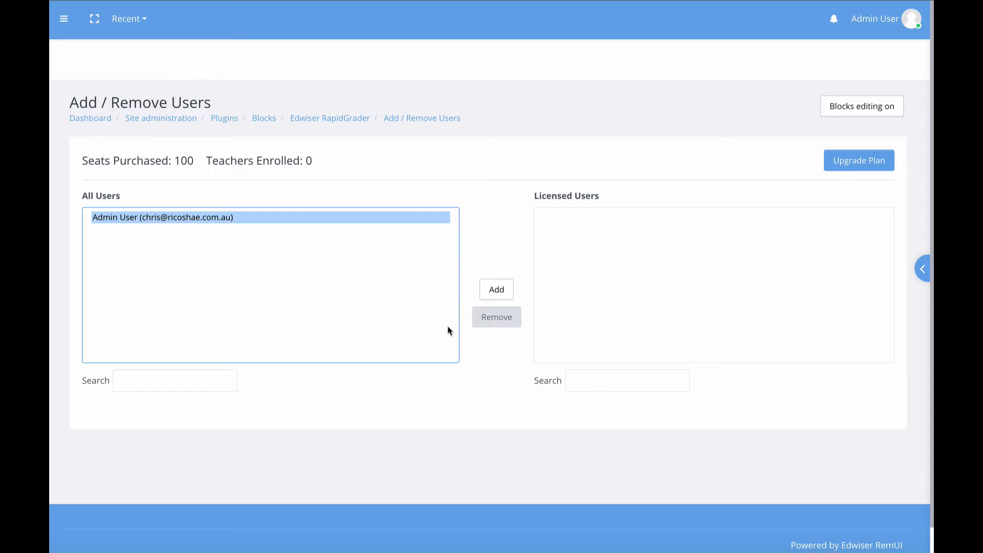
{"action": "left_click", "coordinate": [496, 289]}
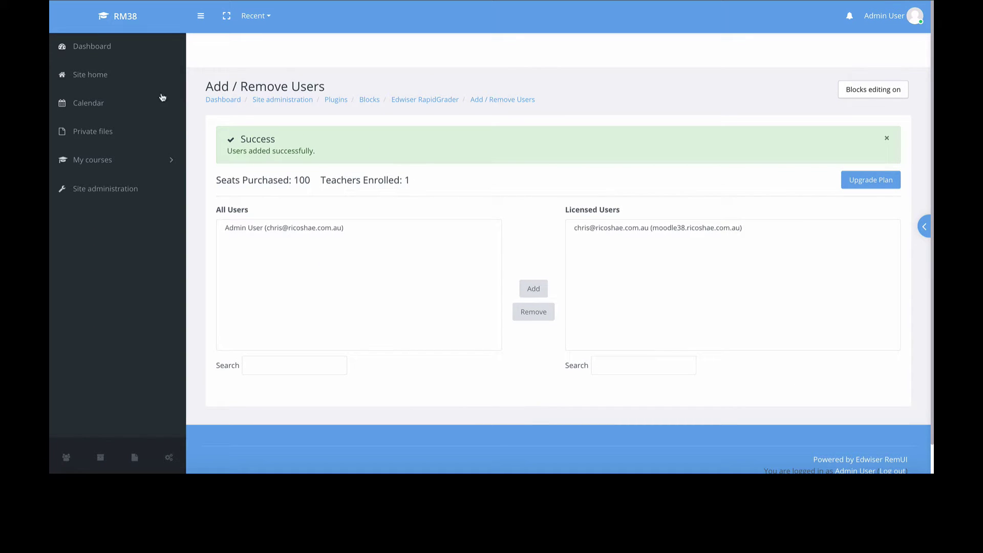
{"action": "left_click", "coordinate": [100, 47]}
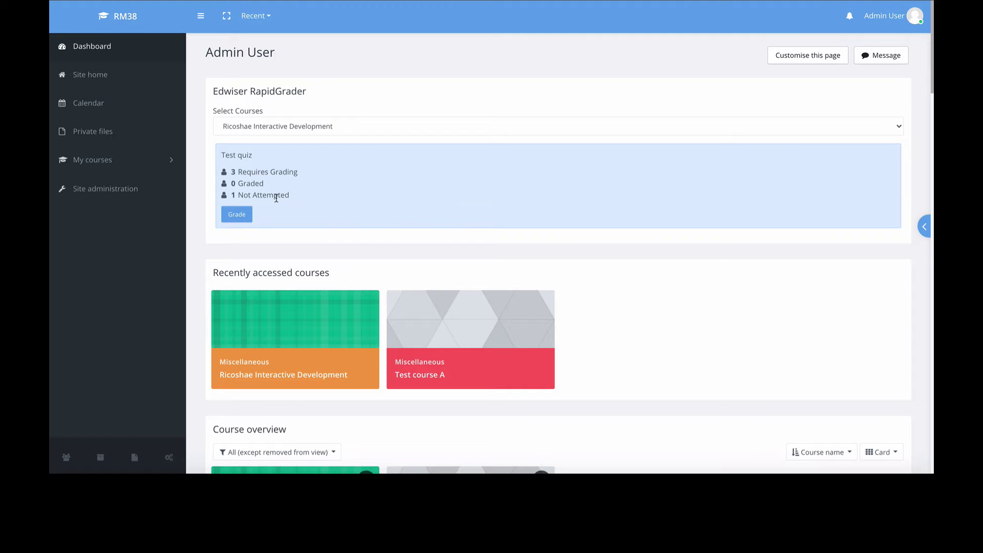
In the other browser window, sign in with a saved student login and open the course.
{"action": "key", "text": "super+Tab"}
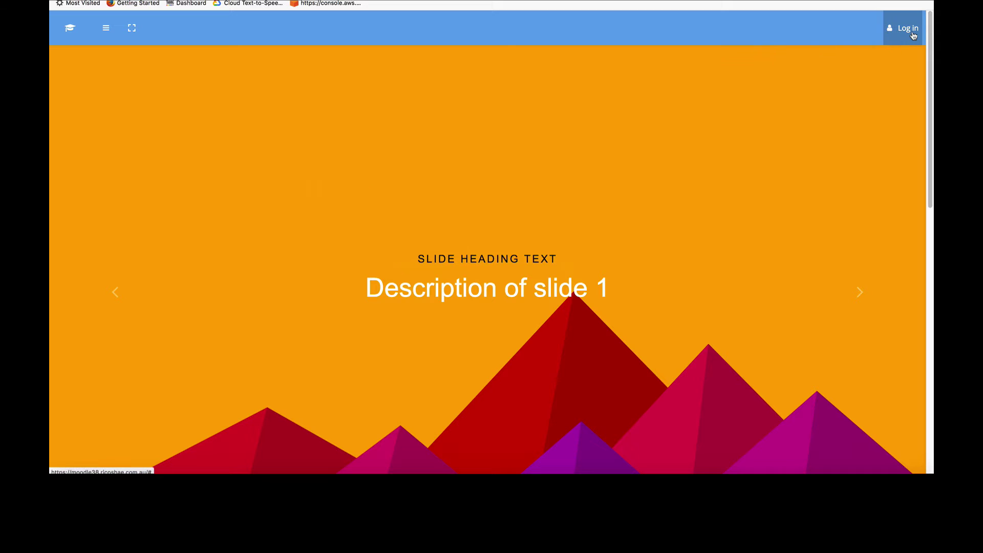
{"action": "left_click", "coordinate": [911, 34]}
{"action": "left_click", "coordinate": [801, 64]}
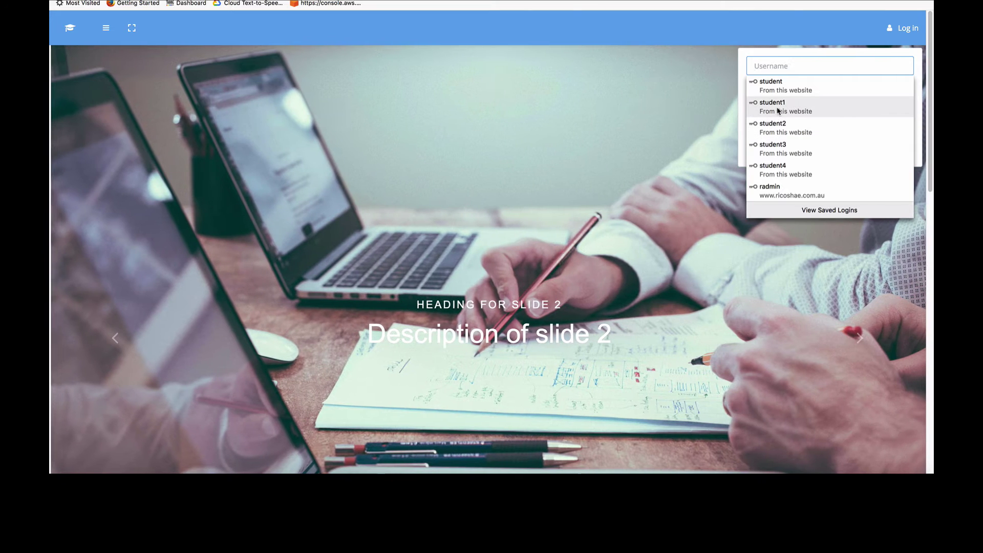
{"action": "left_click", "coordinate": [778, 107]}
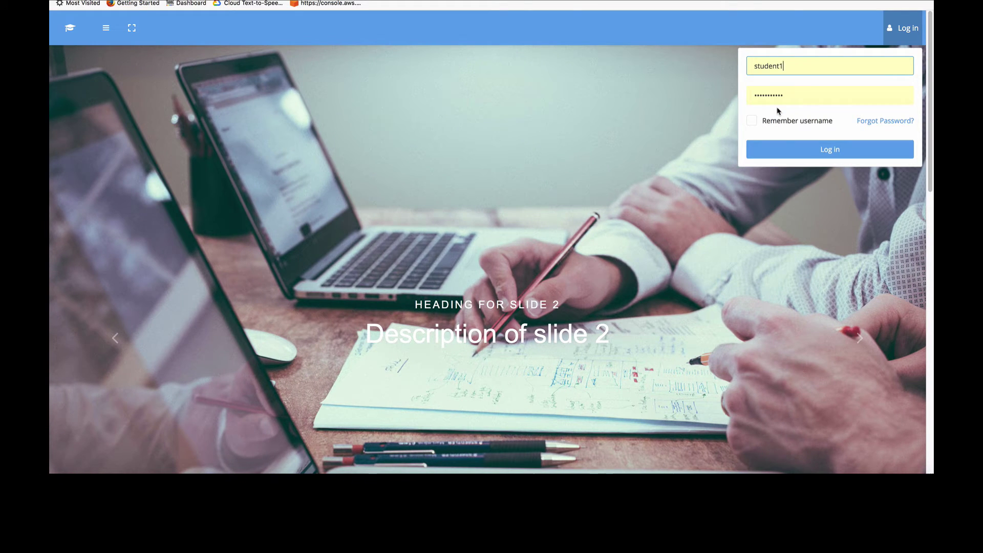
{"action": "left_click", "coordinate": [782, 150]}
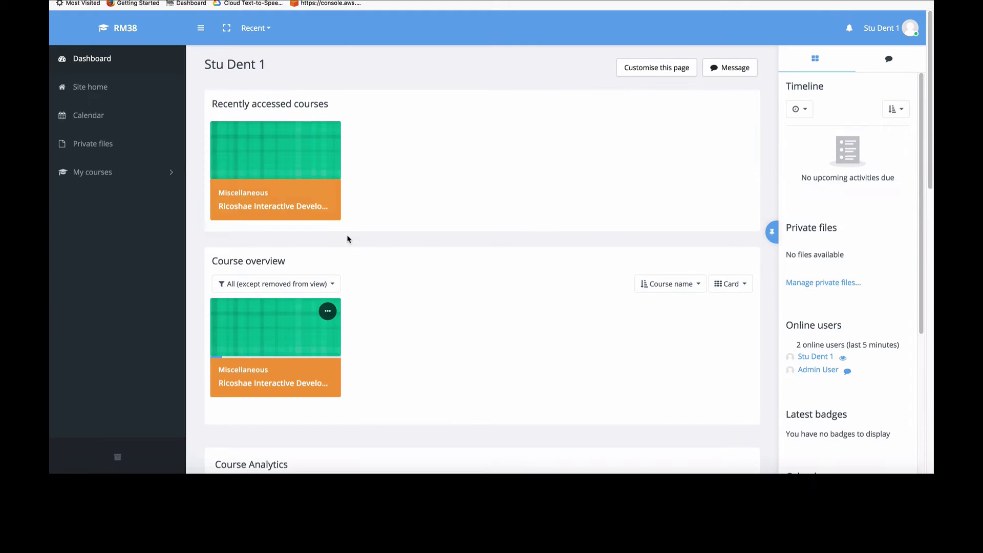
{"action": "left_click", "coordinate": [275, 217]}
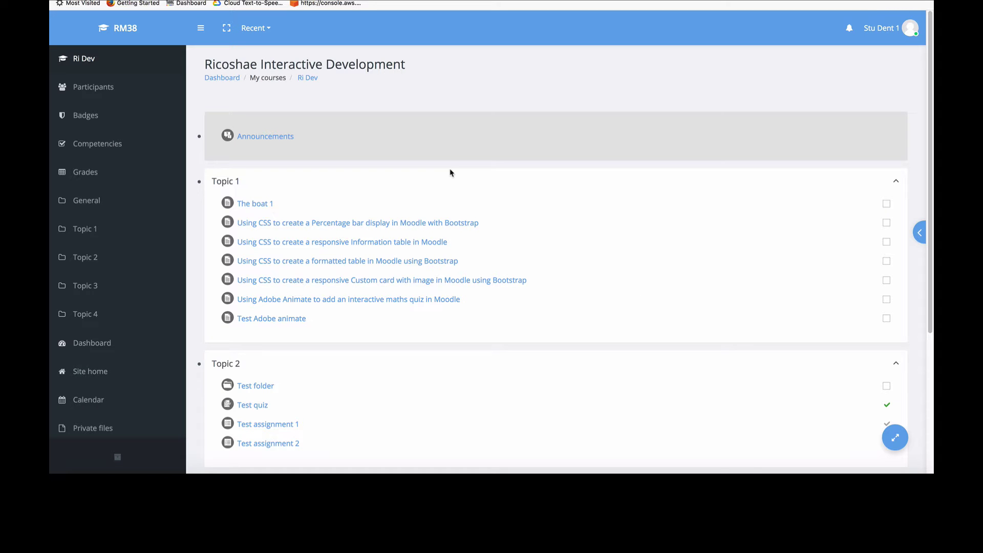
{"action": "scroll", "coordinate": [403, 294], "scroll_direction": "down", "scroll_amount": 2}
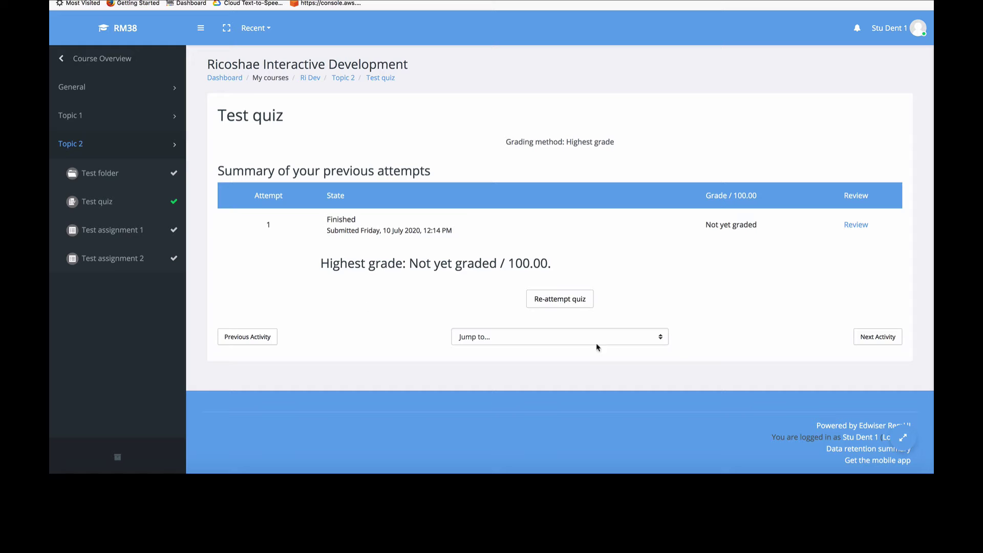
Log out and sign in with a second saved student account.
{"action": "left_click", "coordinate": [917, 32]}
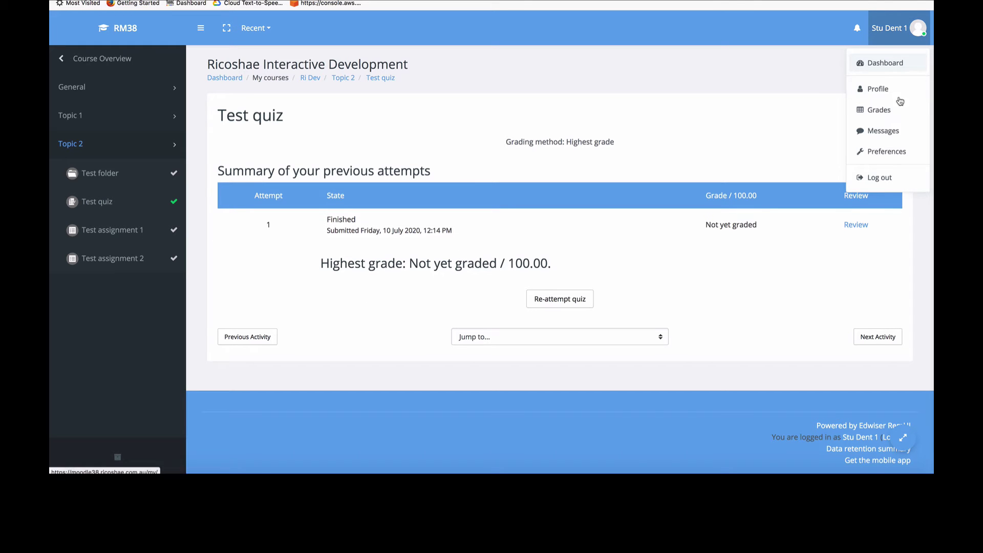
{"action": "left_click", "coordinate": [883, 177]}
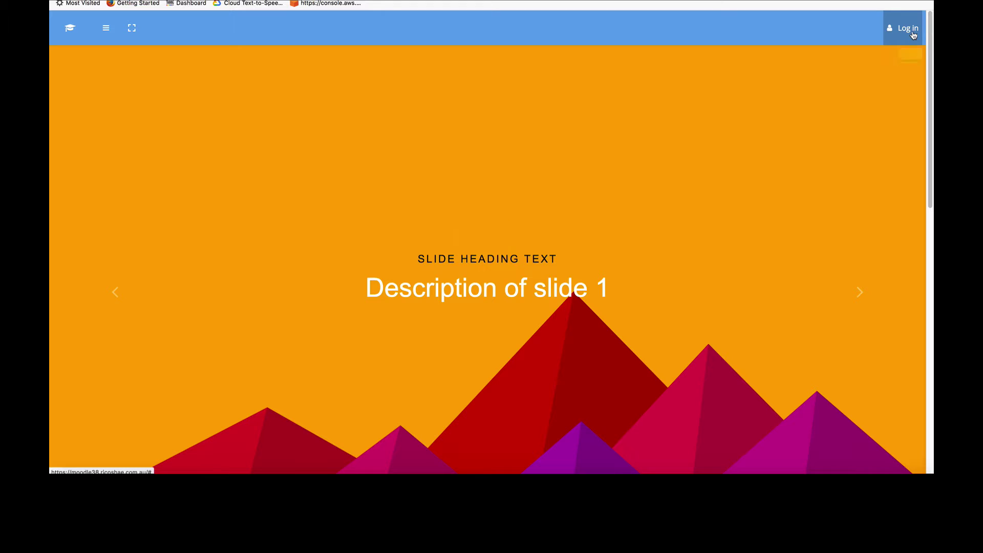
{"action": "left_click", "coordinate": [914, 34]}
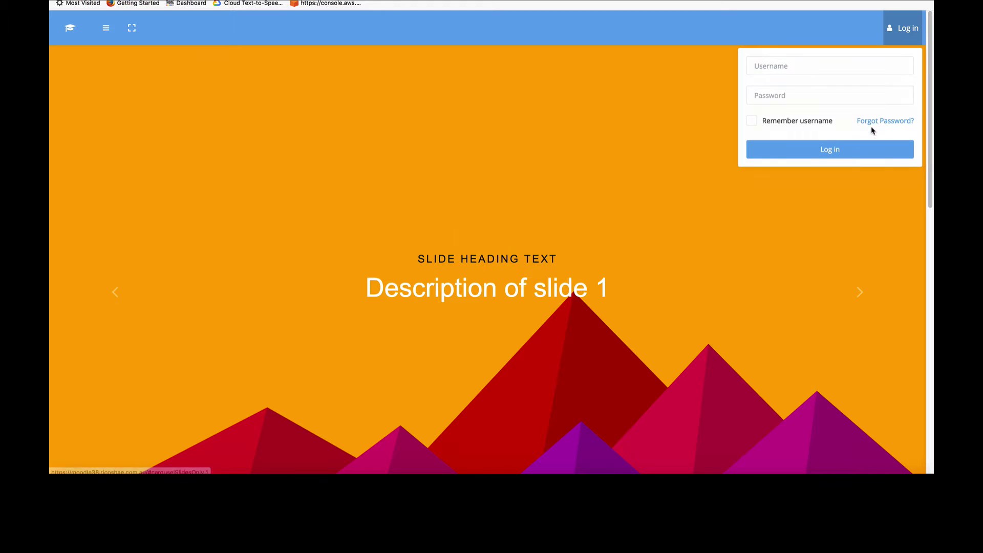
{"action": "left_click", "coordinate": [799, 66]}
{"action": "left_click", "coordinate": [798, 128]}
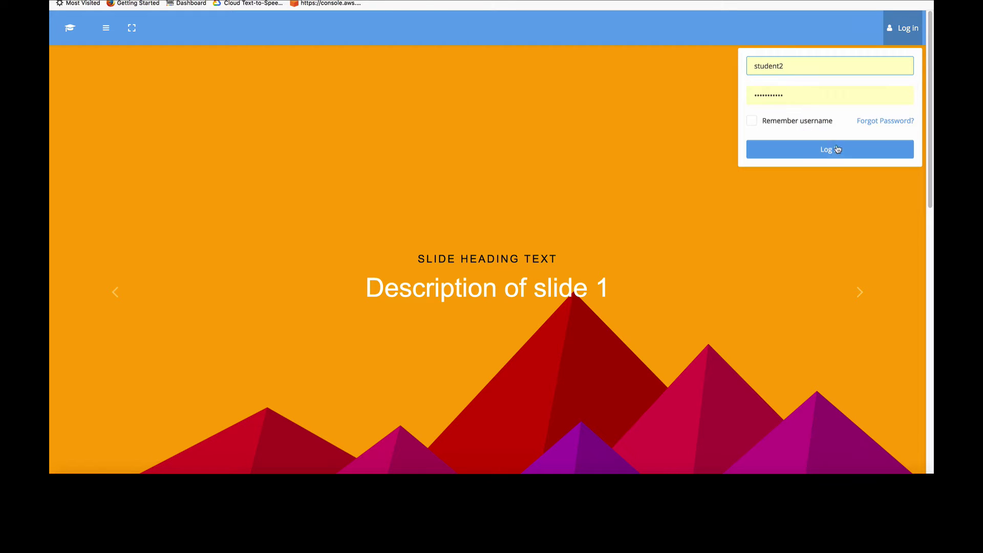
{"action": "left_click", "coordinate": [834, 154]}
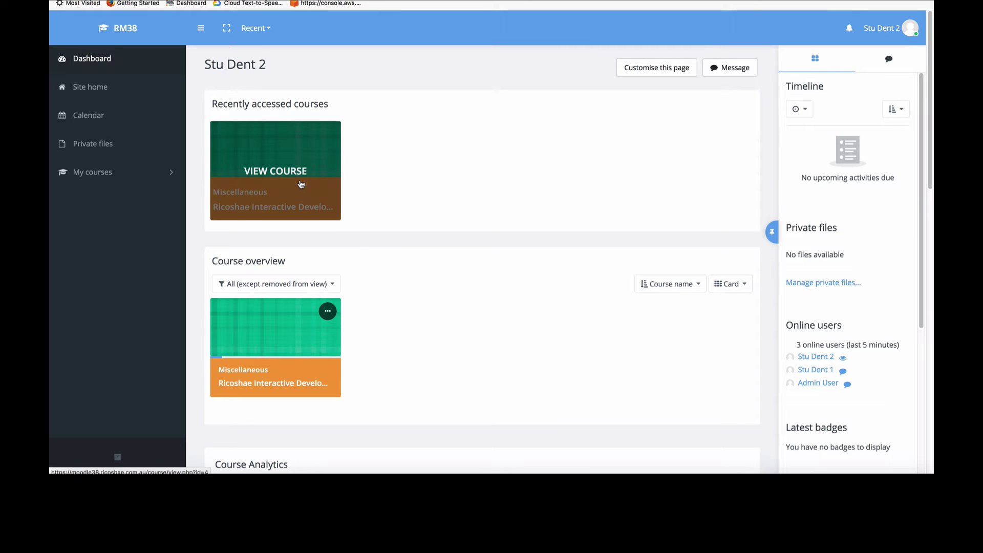
Start a new Test quiz attempt, choose option a for Q1 and Q2, and answer Q3 'My answer to the question.'.
{"action": "left_click", "coordinate": [301, 185]}
{"action": "scroll", "coordinate": [300, 182], "scroll_direction": "down", "scroll_amount": 5}
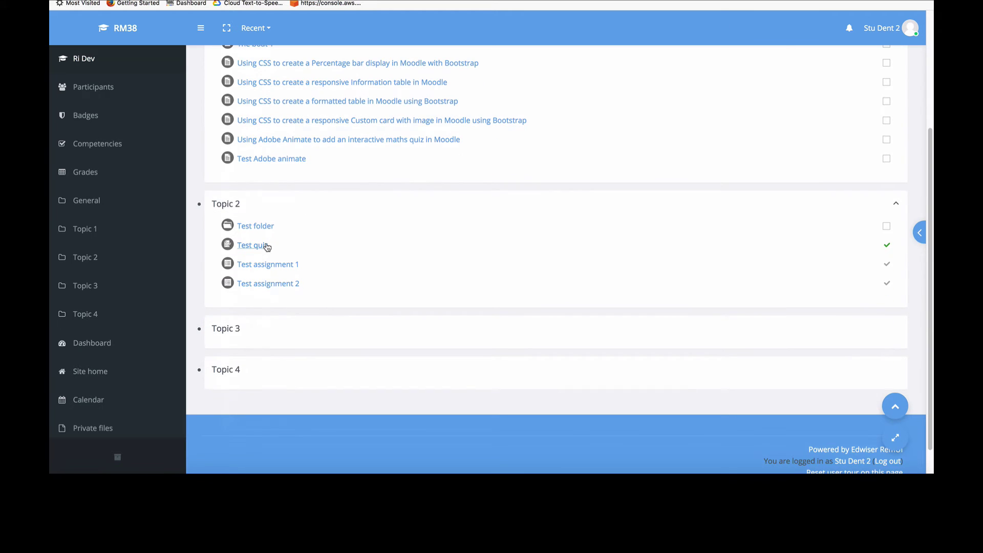
{"action": "left_click", "coordinate": [279, 248]}
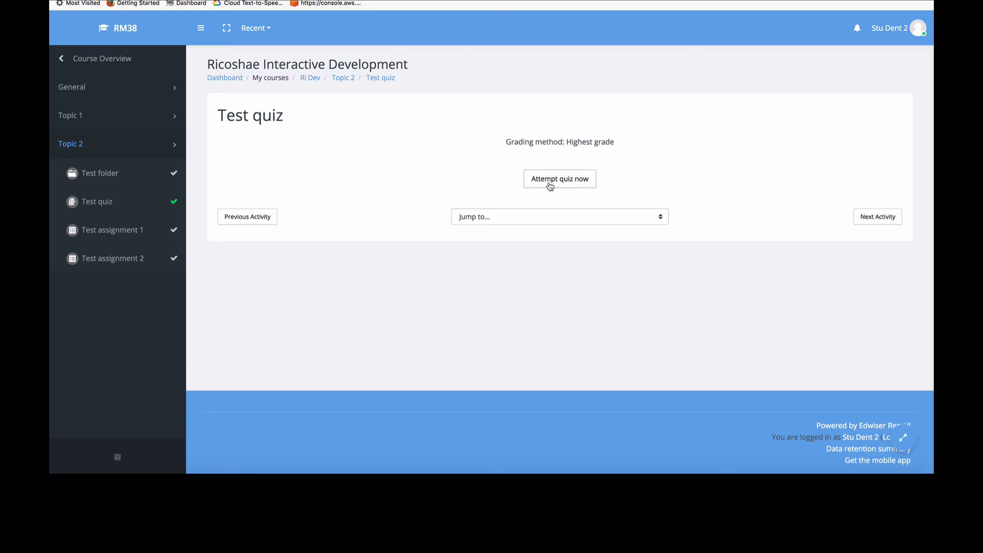
{"action": "left_click", "coordinate": [549, 181]}
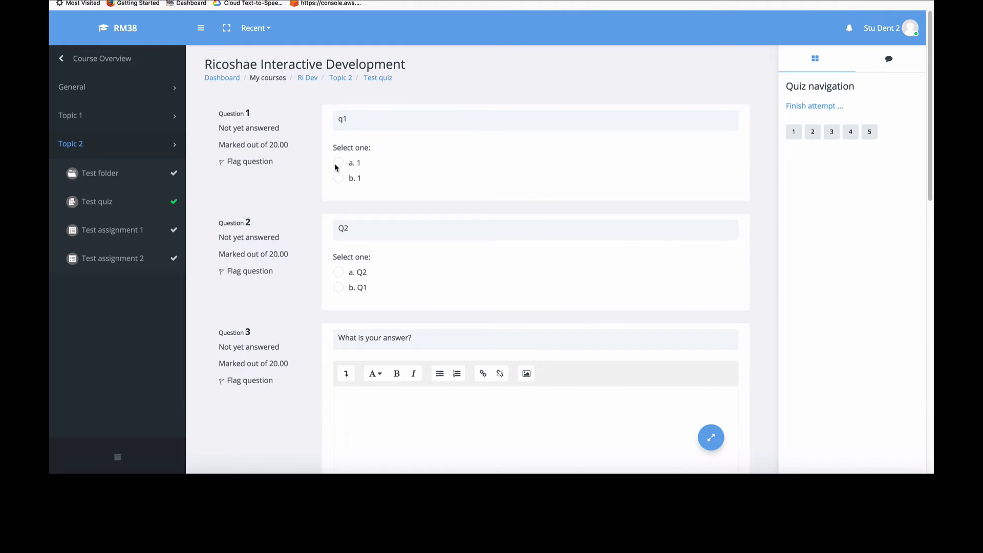
{"action": "left_click", "coordinate": [337, 162]}
{"action": "left_click", "coordinate": [338, 272]}
{"action": "scroll", "coordinate": [405, 357], "scroll_direction": "down", "scroll_amount": 2}
{"action": "left_click", "coordinate": [401, 319]}
{"action": "type", "text": "My answer to the question."}
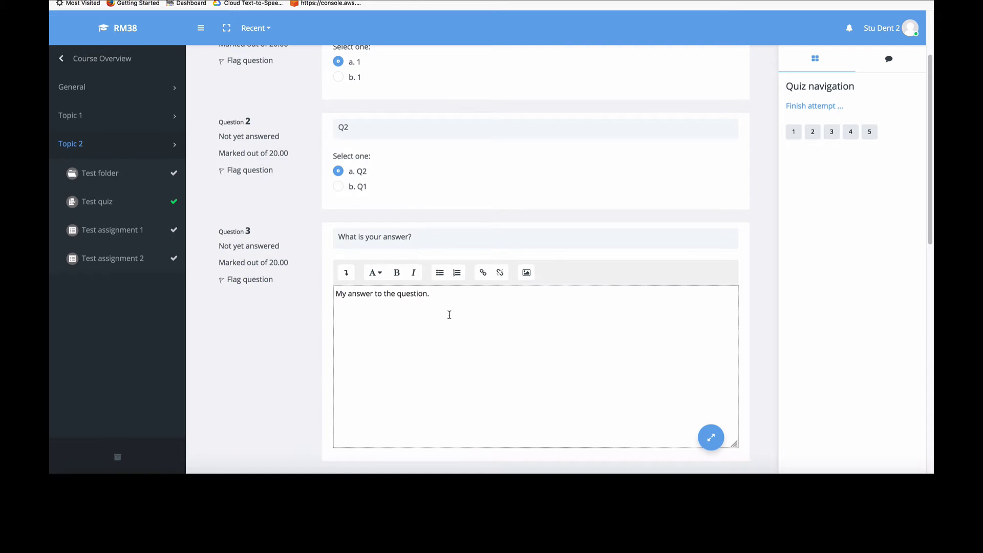
Choose option a for Q4 and paste the same essay answer into Q5.
{"action": "scroll", "coordinate": [455, 307], "scroll_direction": "down", "scroll_amount": 3}
{"action": "left_click", "coordinate": [342, 375]}
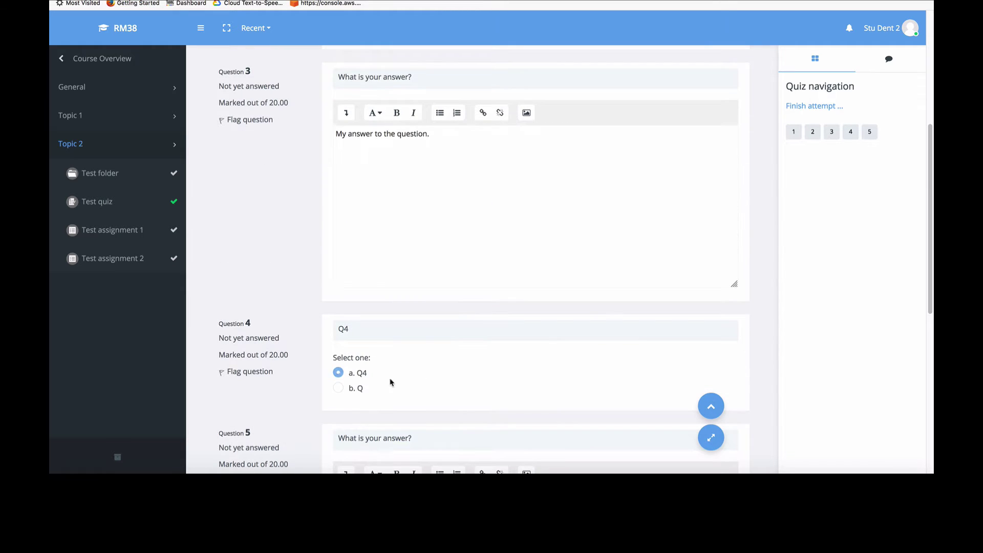
{"action": "scroll", "coordinate": [429, 359], "scroll_direction": "down", "scroll_amount": 3}
{"action": "left_click", "coordinate": [443, 342]}
{"action": "type", "text": "My answer to the question."}
{"action": "scroll", "coordinate": [451, 340], "scroll_direction": "down", "scroll_amount": 4}
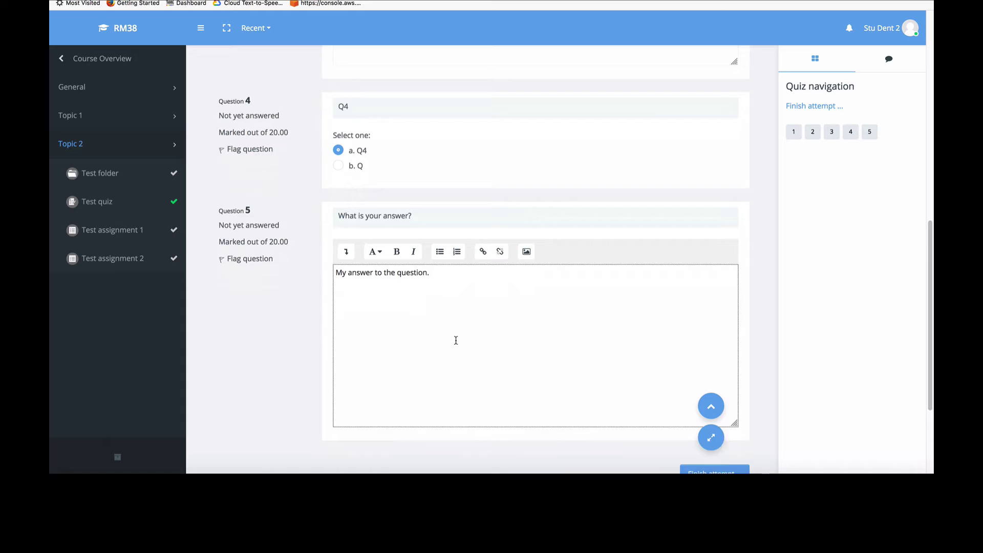
Submit all and finish the attempt, then switch back to the admin's window.
{"action": "left_click", "coordinate": [702, 325]}
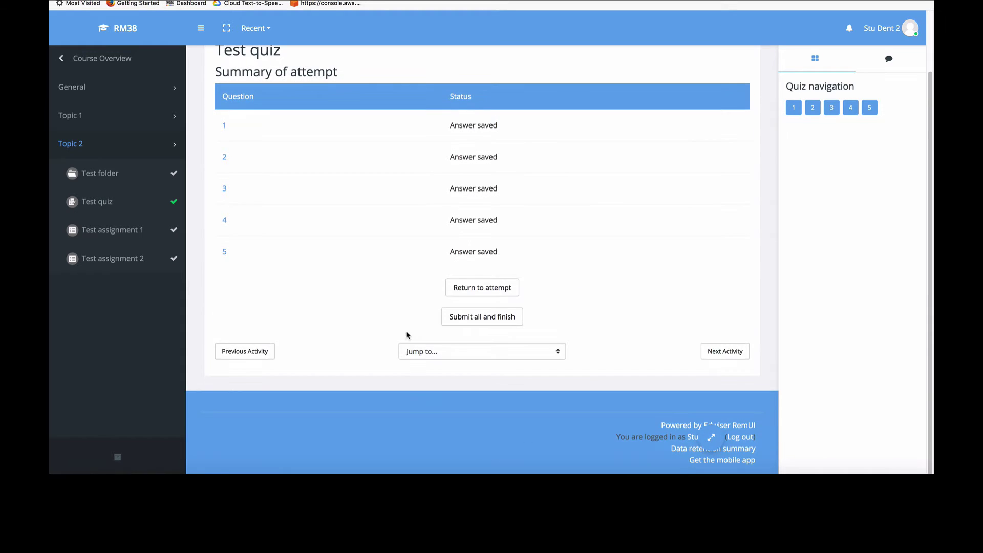
{"action": "left_click", "coordinate": [461, 321]}
{"action": "left_click", "coordinate": [462, 302]}
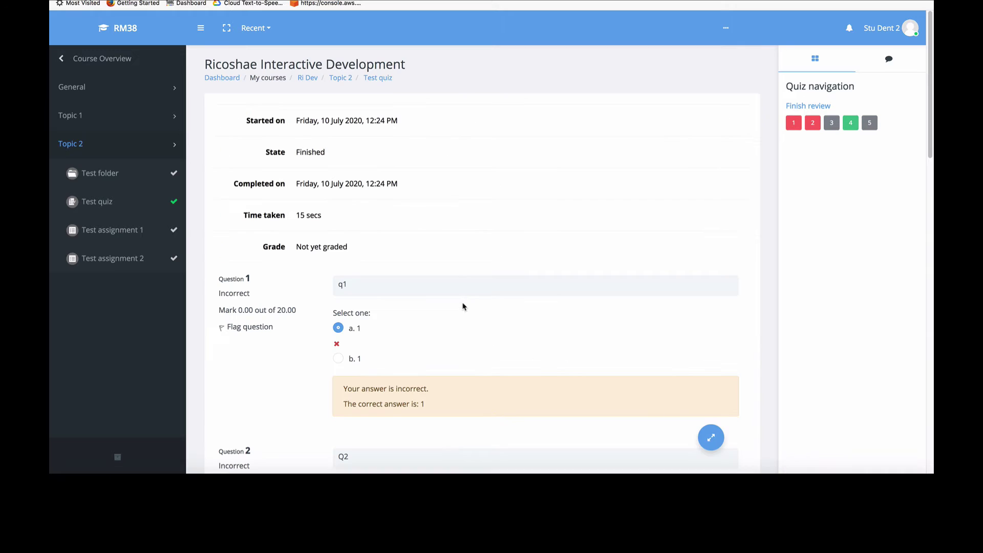
{"action": "key", "text": "super+Tab"}
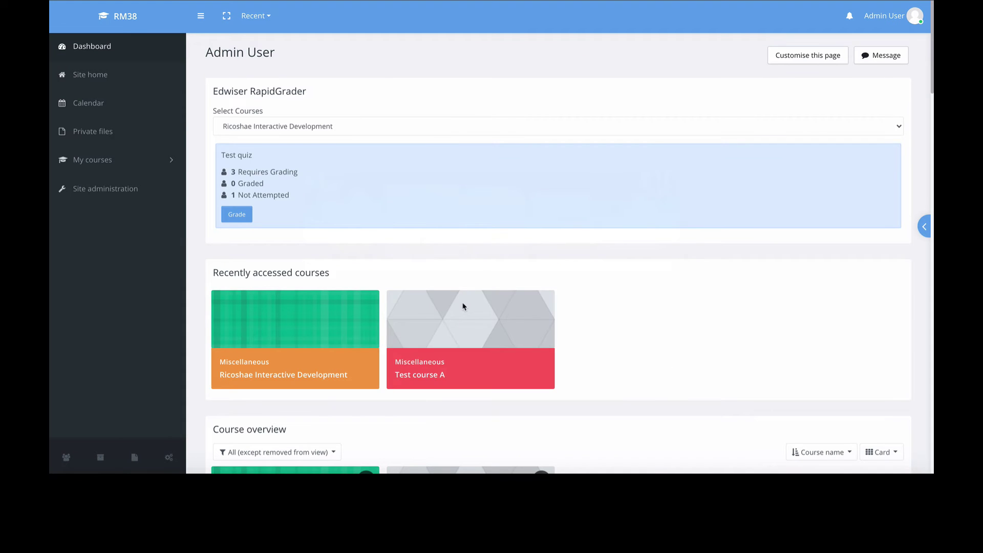
Reload the dashboard and open Test quiz's RapidGrader grading page, showing Attempts: 4.
{"action": "key", "text": "super+r"}
{"action": "left_click", "coordinate": [237, 214]}
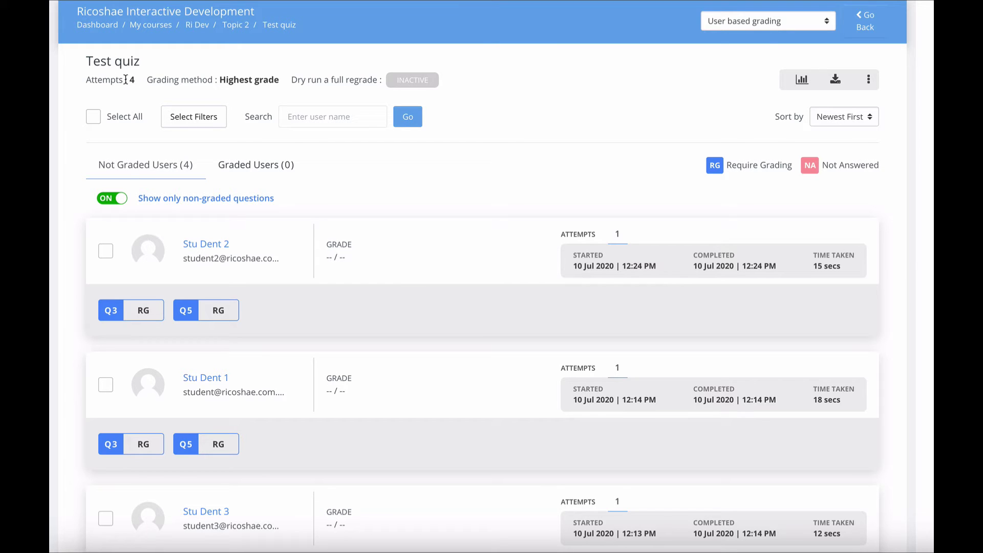
{"action": "left_click_drag", "start_coordinate": [88, 78], "coordinate": [135, 79]}
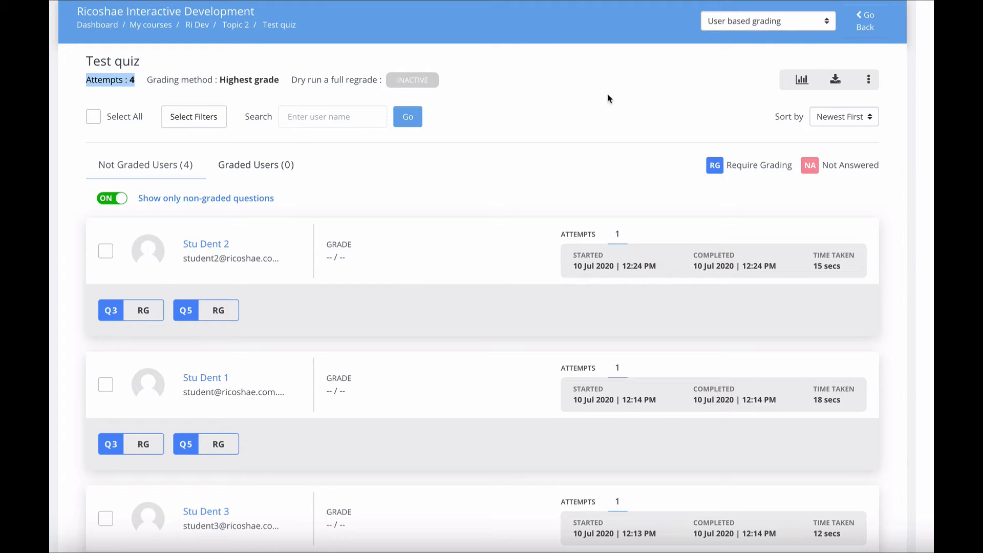
{"action": "left_click", "coordinate": [740, 93]}
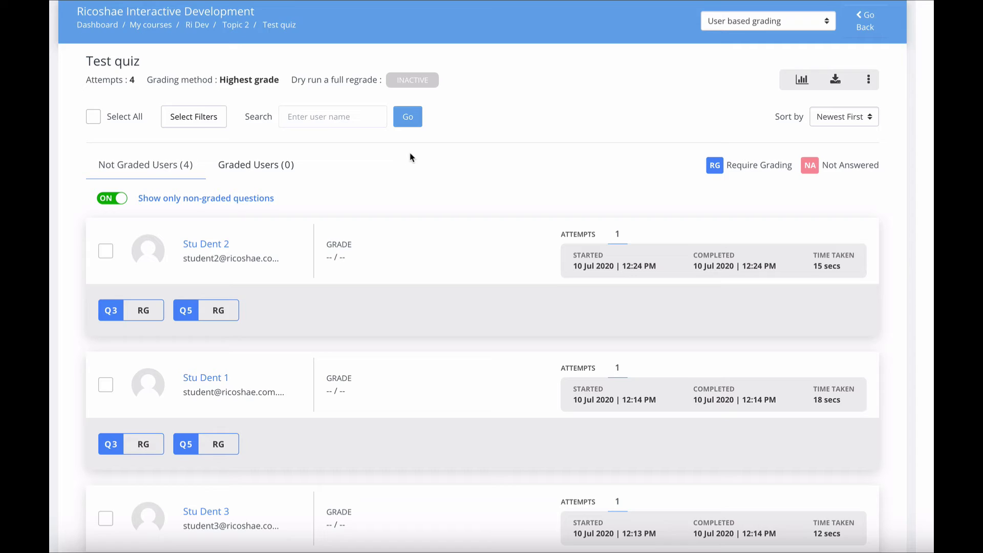
Review the four not-graded users and the Require Grading legend for Q3 and Q5.
{"action": "scroll", "coordinate": [410, 156], "scroll_direction": "down", "scroll_amount": 2}
{"action": "scroll", "coordinate": [410, 156], "scroll_direction": "up", "scroll_amount": 1}
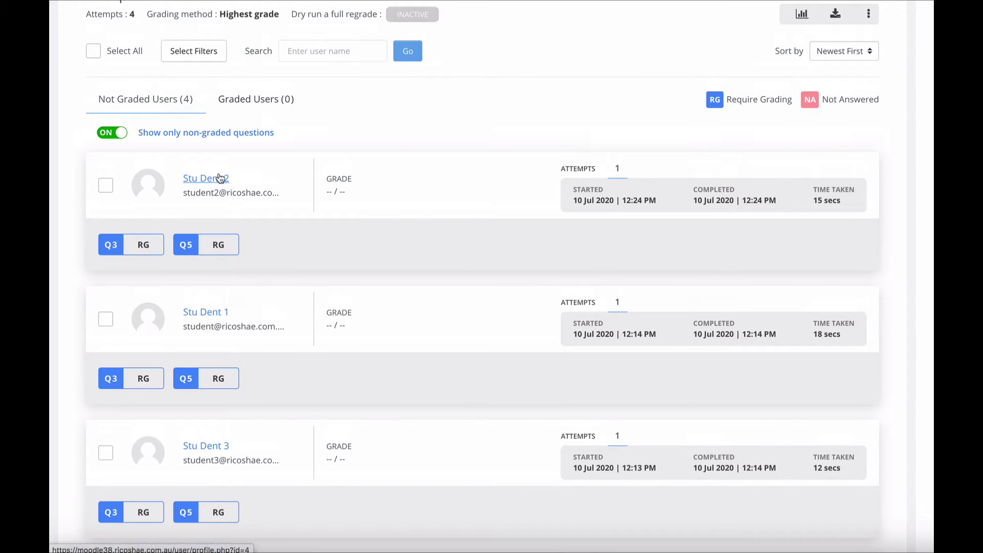
{"action": "scroll", "coordinate": [312, 324], "scroll_direction": "down", "scroll_amount": 3}
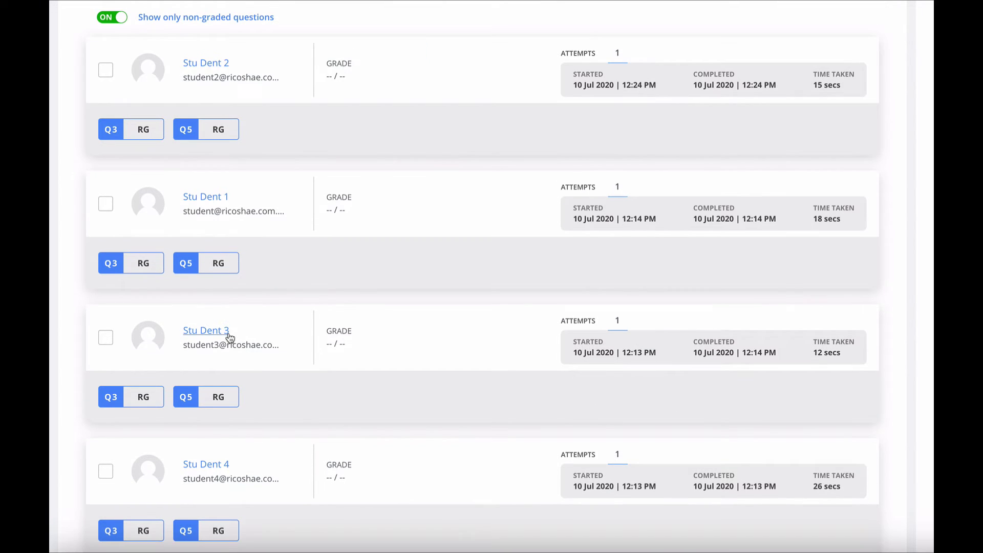
{"action": "scroll", "coordinate": [246, 349], "scroll_direction": "up", "scroll_amount": 2}
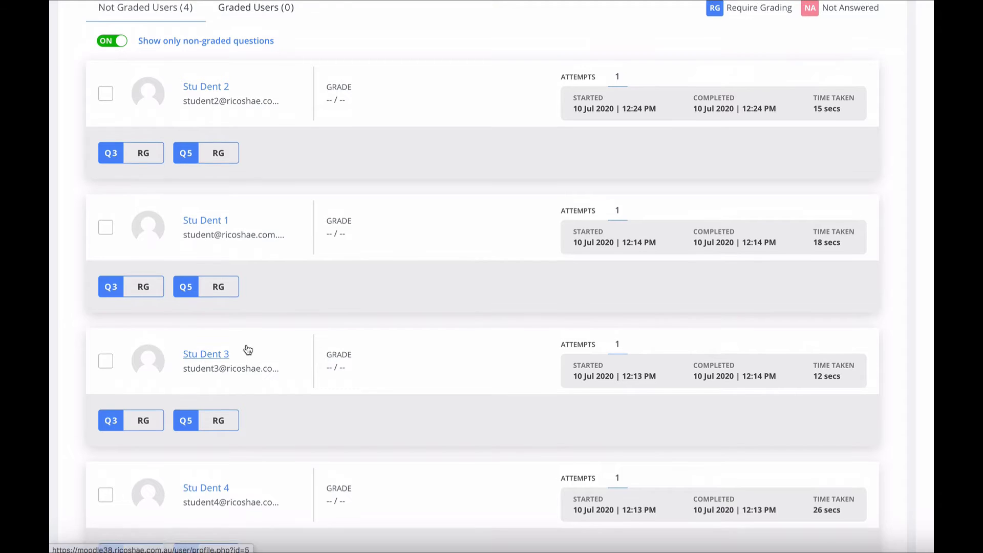
{"action": "scroll", "coordinate": [247, 342], "scroll_direction": "up", "scroll_amount": 1}
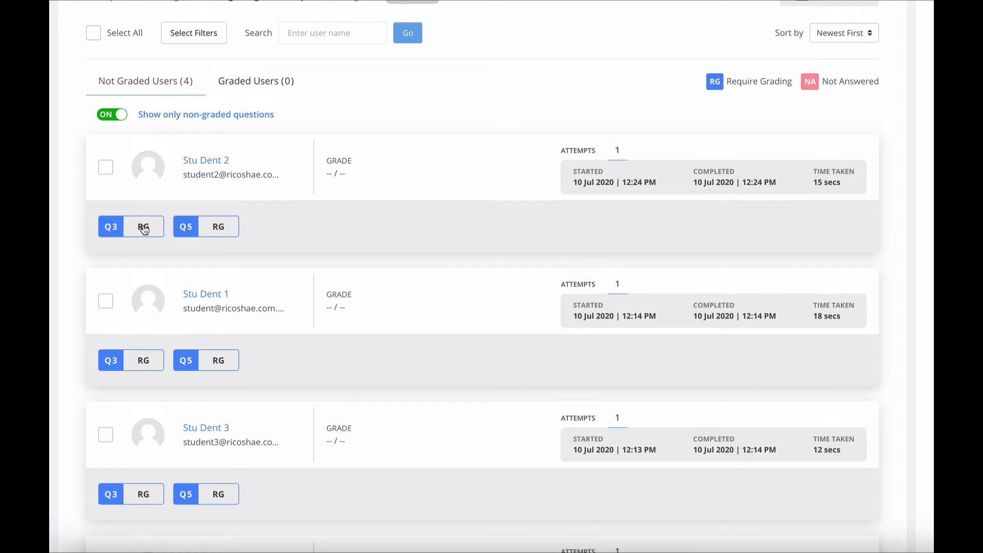
{"action": "triple_click", "coordinate": [734, 81]}
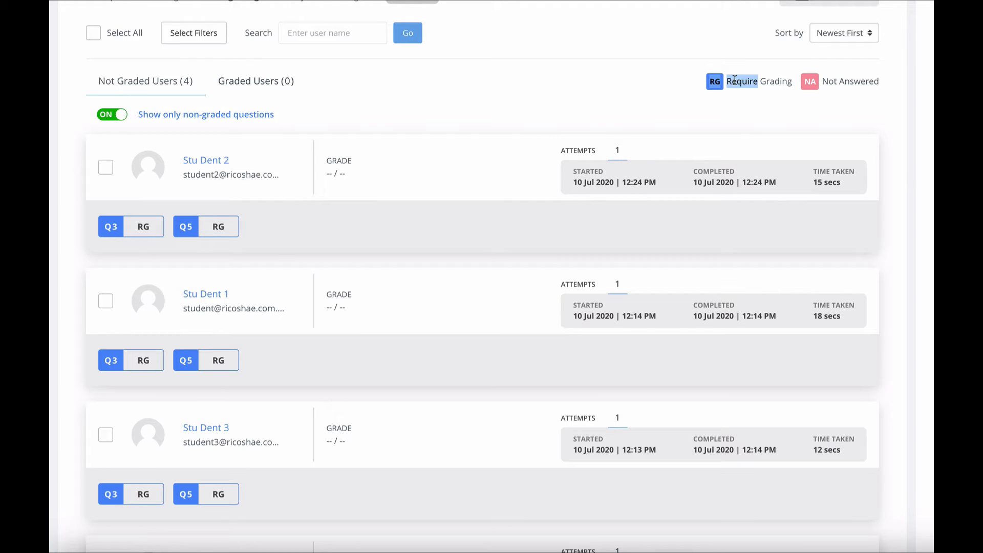
{"action": "left_click", "coordinate": [361, 116]}
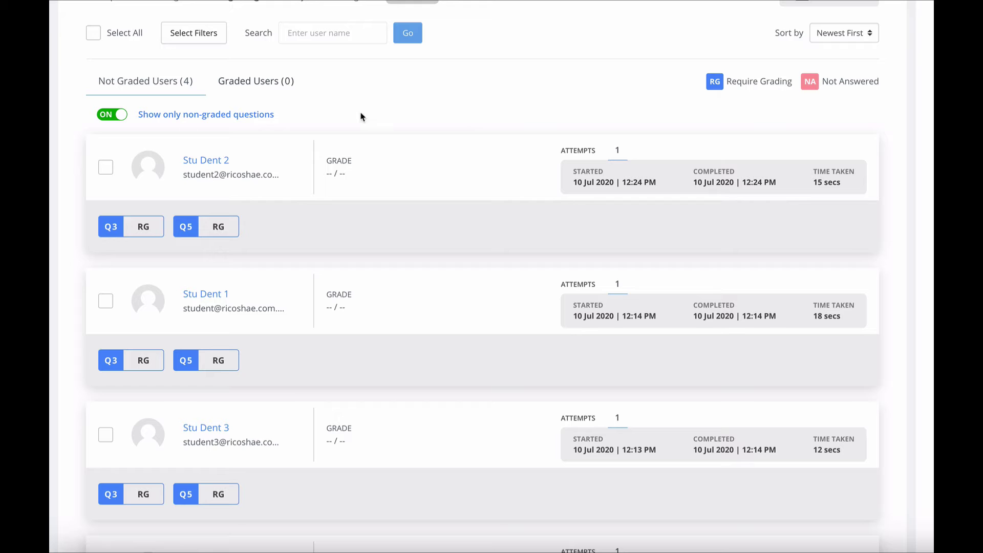
Comment on the first student's Q3 essay and mark it 20 out of 20.
{"action": "left_click", "coordinate": [110, 226]}
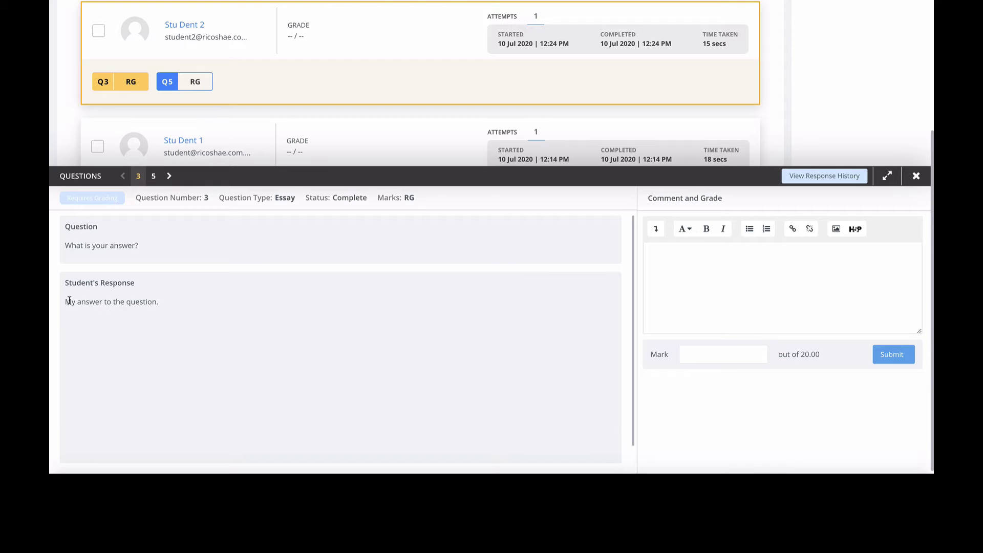
{"action": "left_click_drag", "start_coordinate": [69, 301], "coordinate": [172, 299]}
{"action": "left_click", "coordinate": [711, 264]}
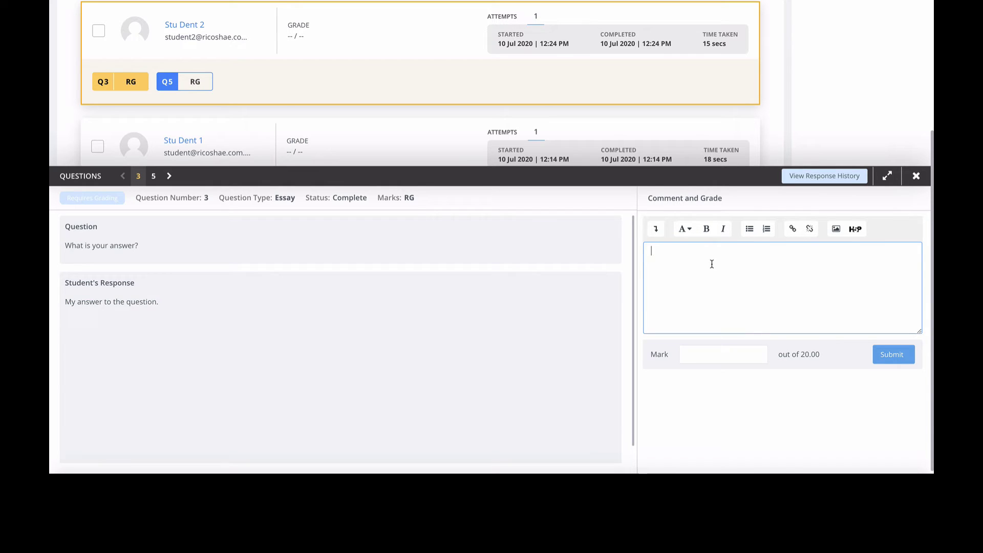
{"action": "type", "text": "Well done."}
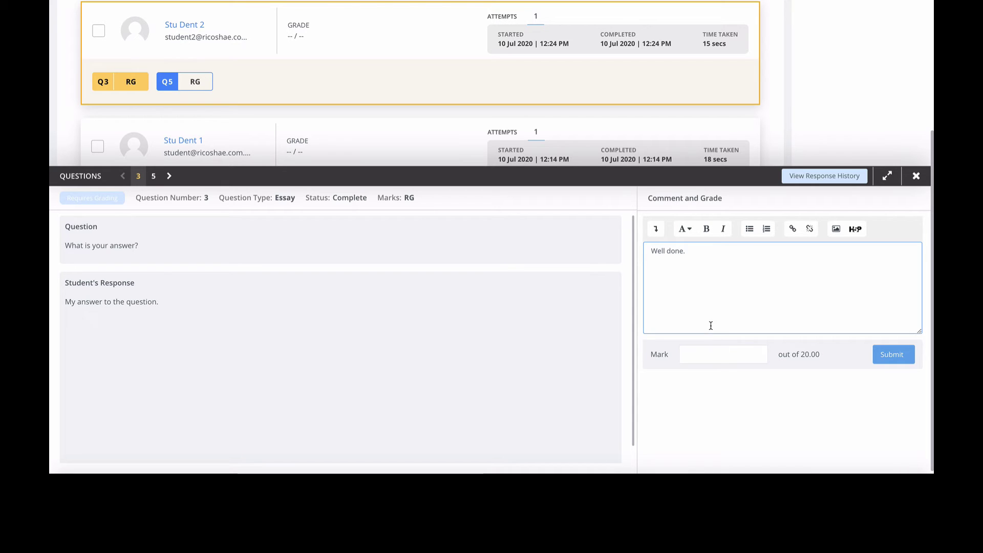
{"action": "left_click", "coordinate": [717, 358]}
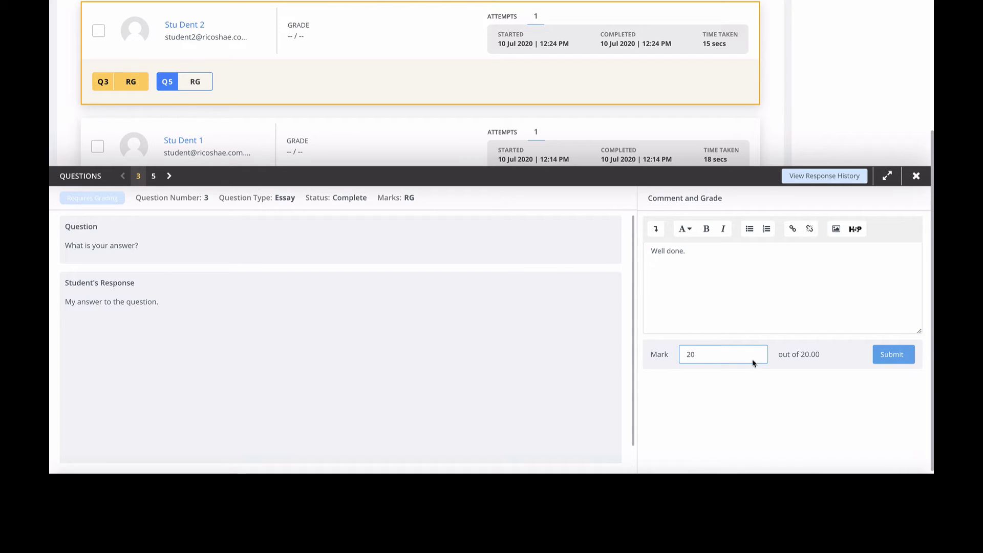
{"action": "left_click", "coordinate": [889, 357]}
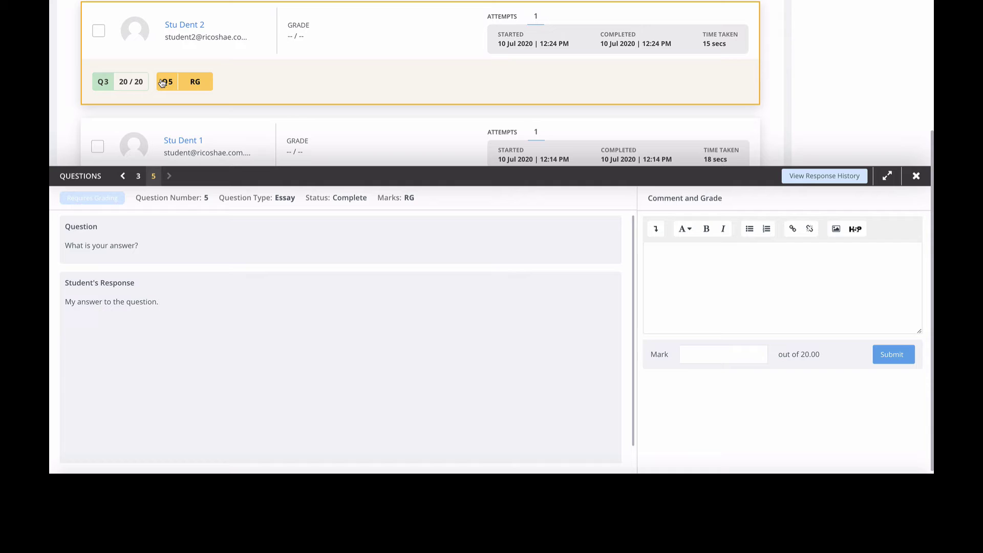
Comment 'Perfect' on their Q5 essay and mark it 20 out of 20.
{"action": "left_click", "coordinate": [669, 263]}
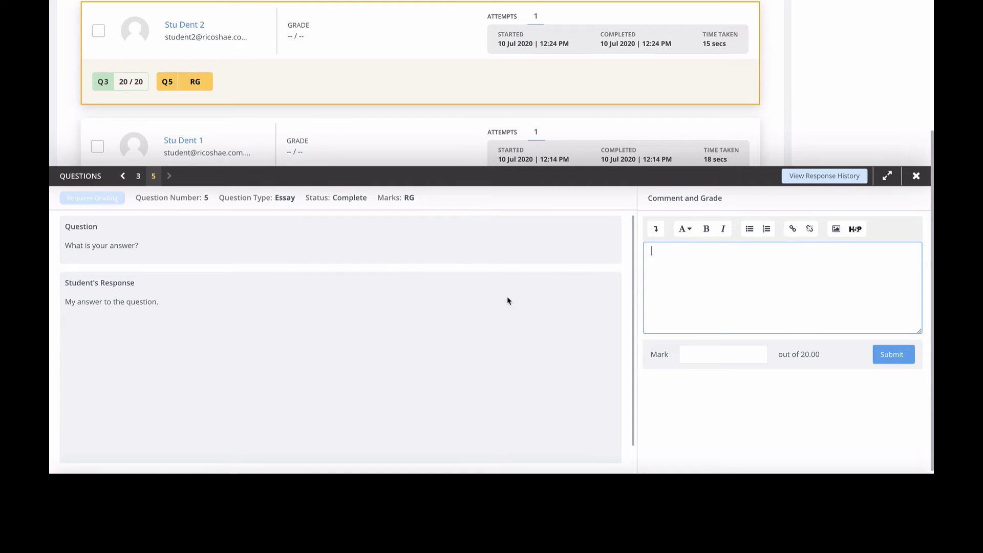
{"action": "type", "text": "Perfect"}
{"action": "left_click", "coordinate": [723, 346]}
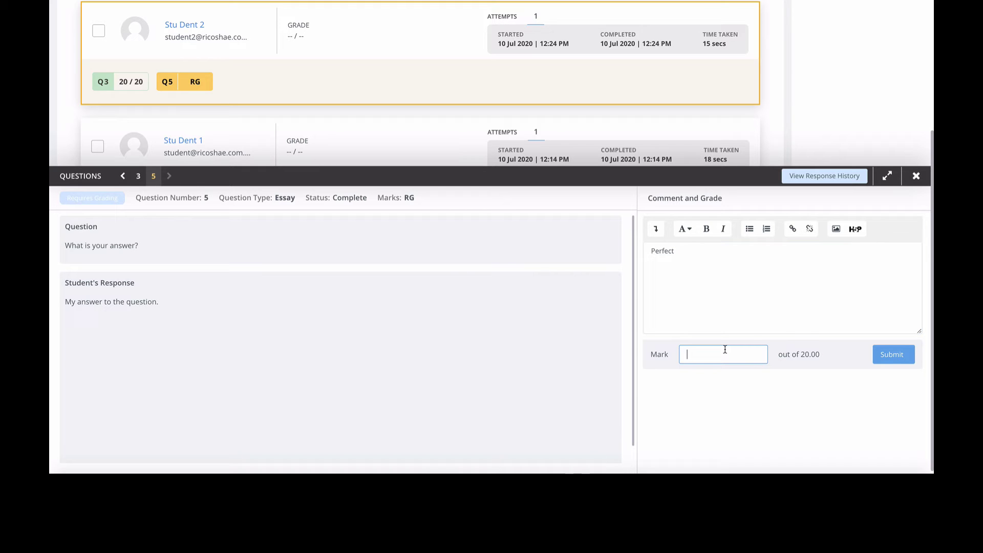
{"action": "type", "text": "20"}
{"action": "left_click", "coordinate": [893, 358]}
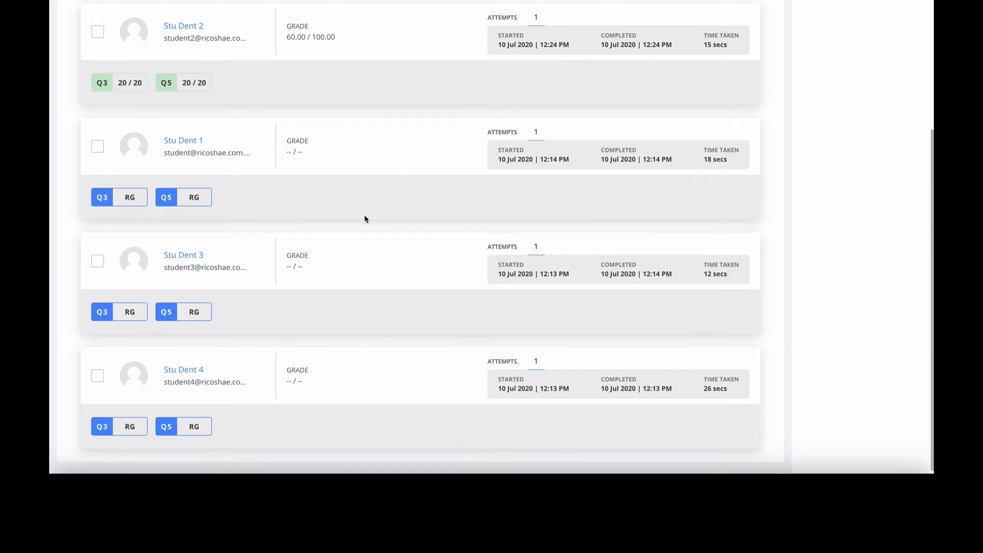
{"action": "scroll", "coordinate": [364, 219], "scroll_direction": "up", "scroll_amount": 1}
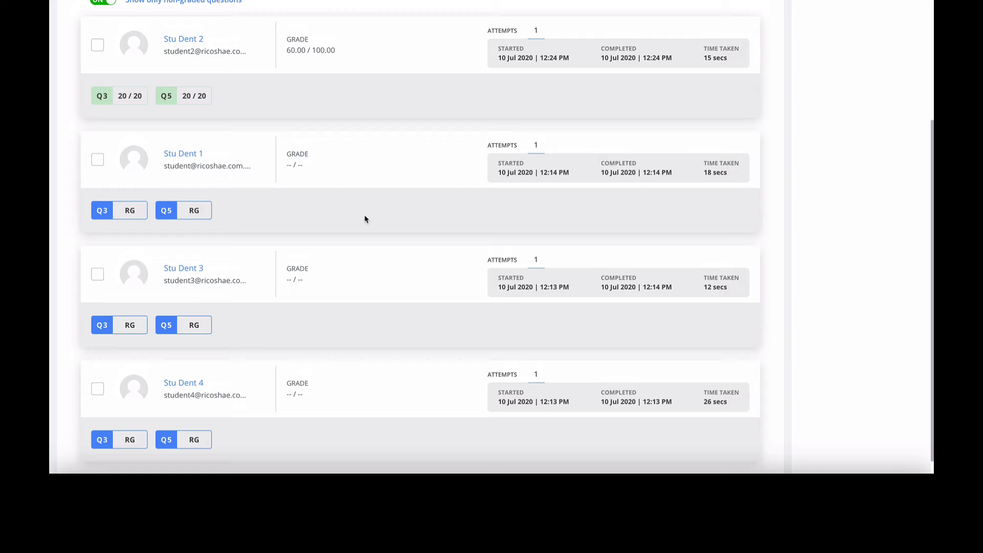
{"action": "scroll", "coordinate": [364, 219], "scroll_direction": "up", "scroll_amount": 3}
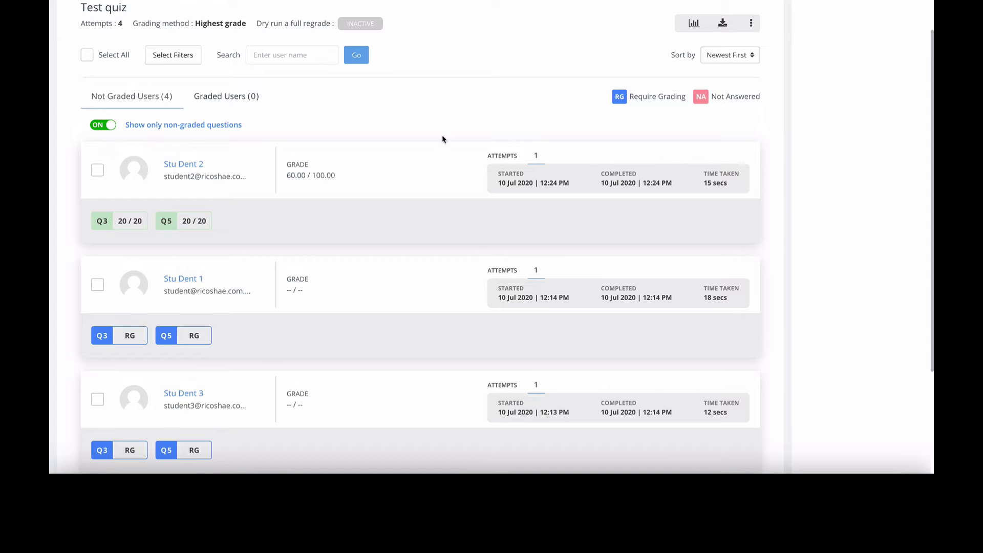
{"action": "scroll", "coordinate": [612, 55], "scroll_direction": "up", "scroll_amount": 1}
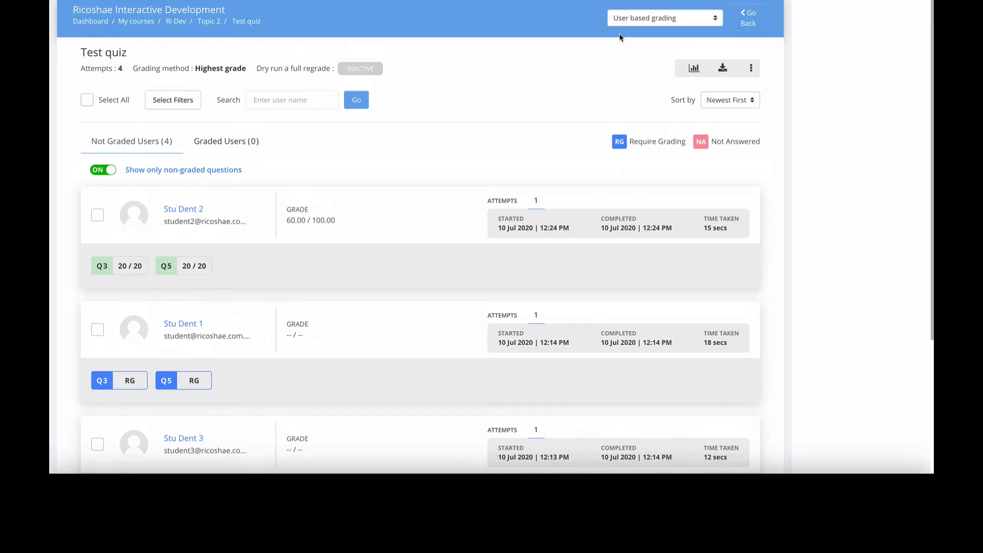
Switch RapidGrader to Question based grading and open Q3's ungraded essay answers.
{"action": "left_click", "coordinate": [636, 17]}
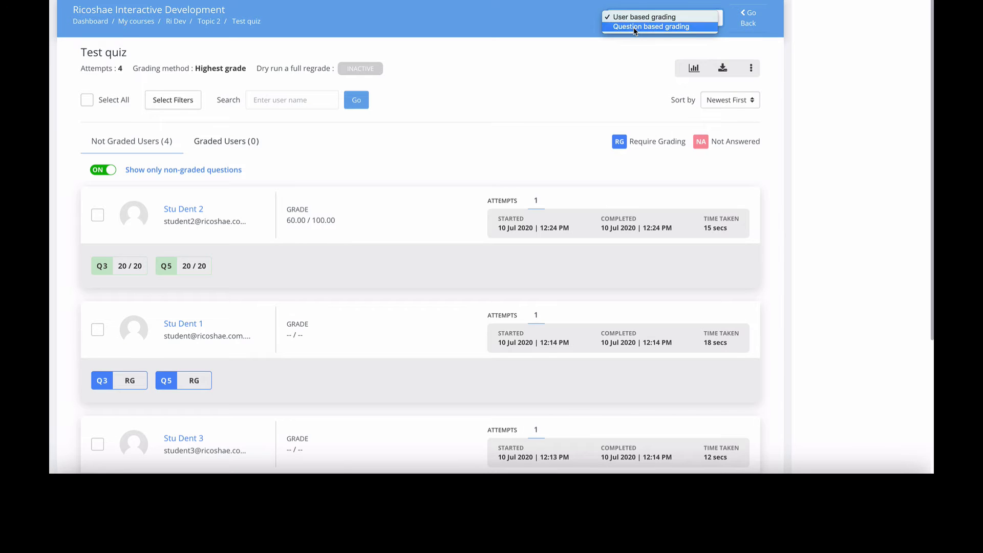
{"action": "left_click", "coordinate": [634, 27]}
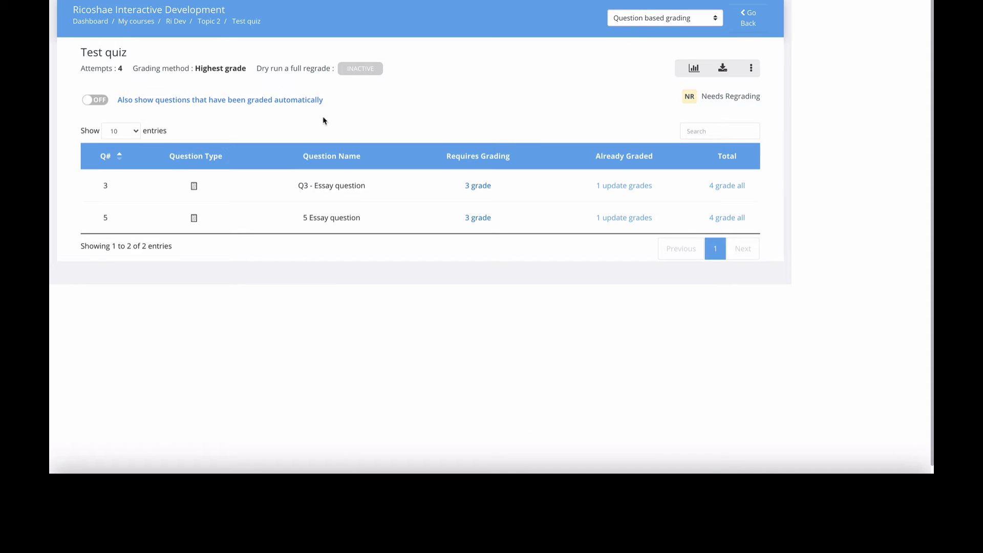
{"action": "left_click", "coordinate": [478, 186]}
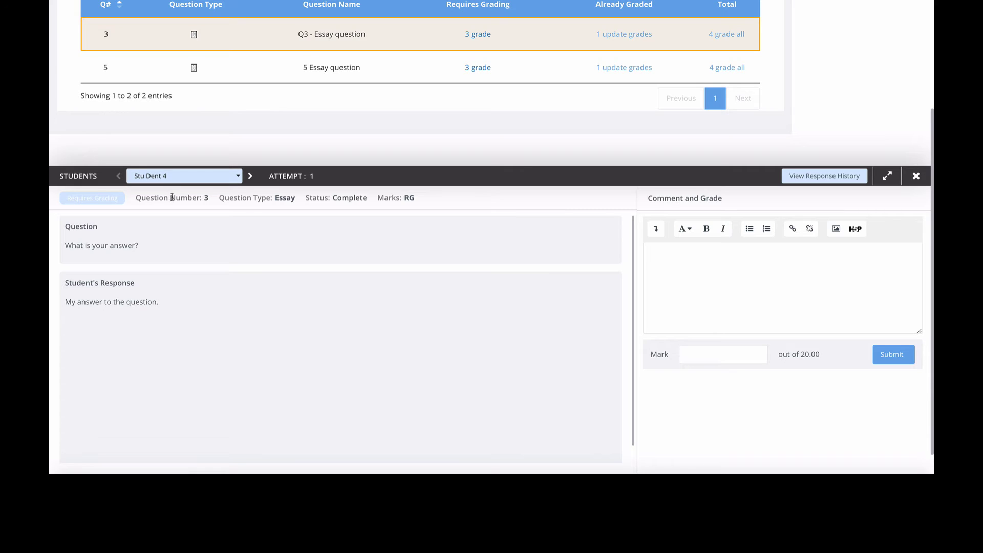
Comment on the open Q3 answer and submit its mark.
{"action": "left_click", "coordinate": [690, 265]}
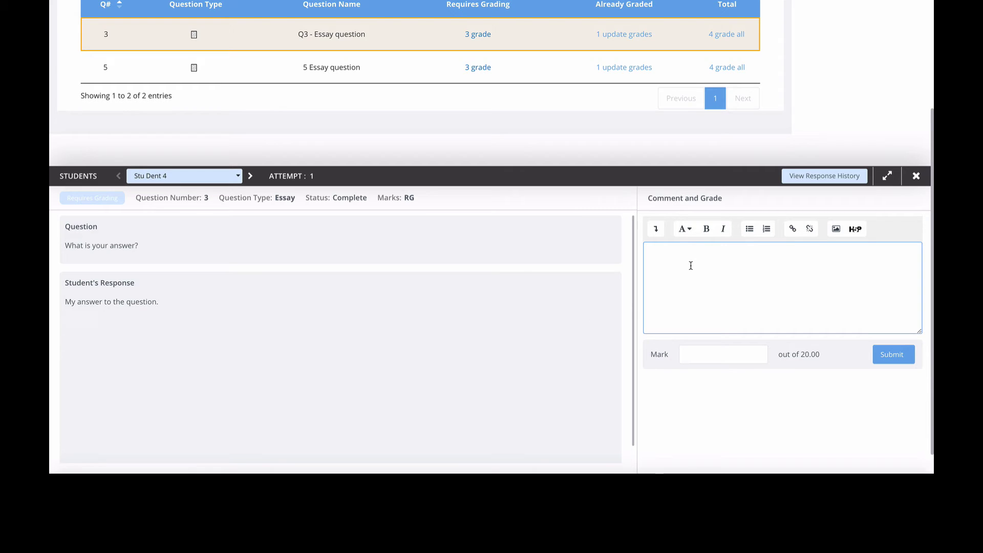
{"action": "type", "text": "Very good"}
{"action": "left_click", "coordinate": [723, 355]}
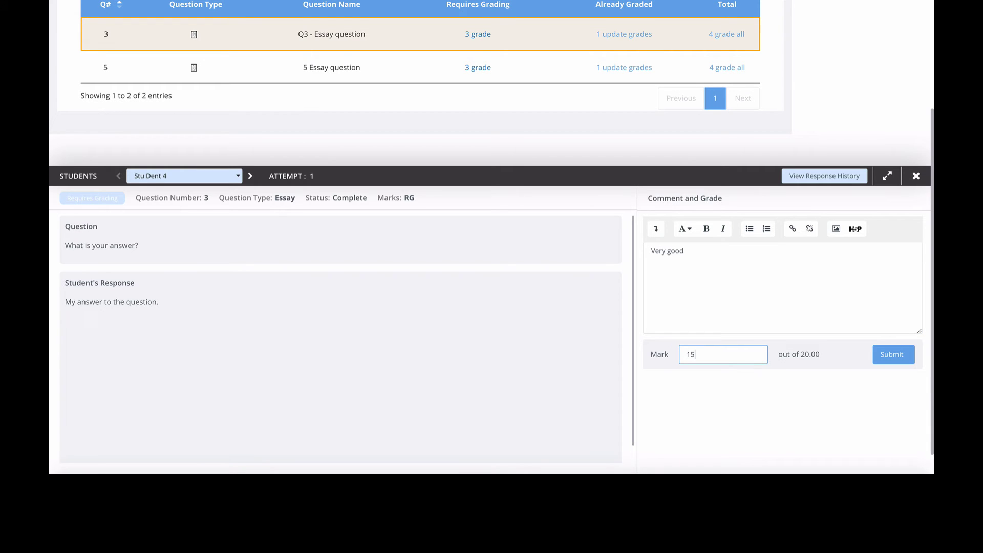
{"action": "left_click", "coordinate": [888, 360]}
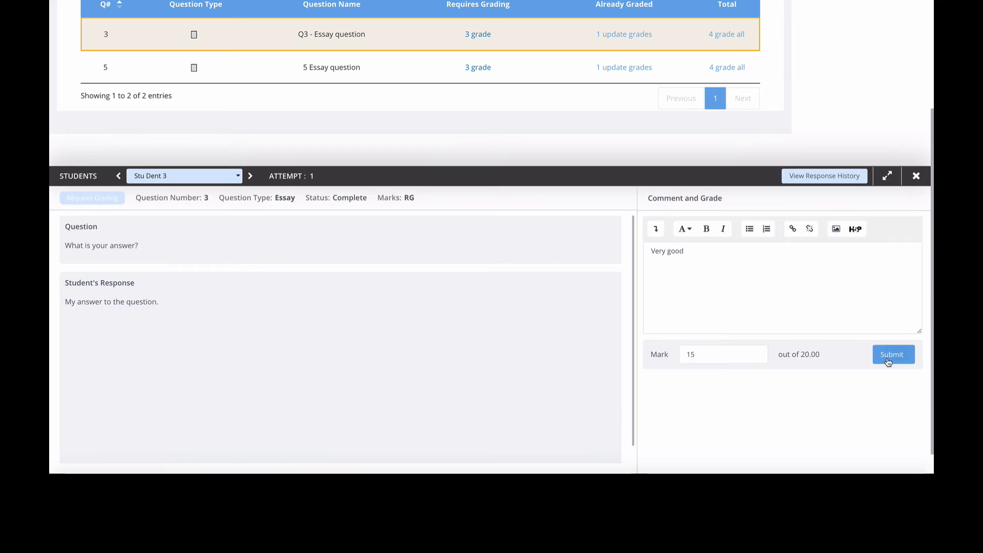
Give the next Q3 answer the comment 'Very good' and a mark of 18.
{"action": "left_click", "coordinate": [212, 181]}
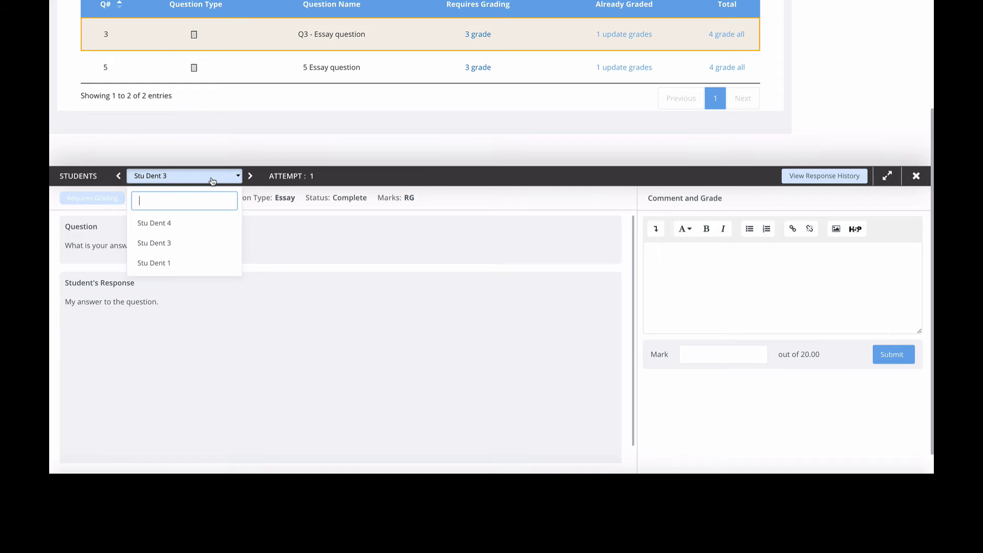
{"action": "left_click", "coordinate": [318, 244]}
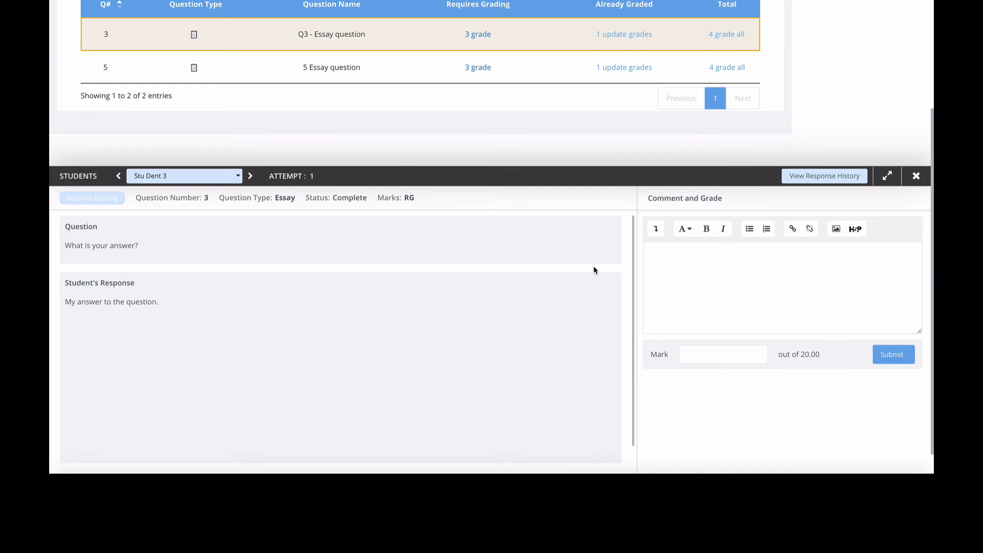
{"action": "left_click", "coordinate": [682, 254]}
{"action": "type", "text": "Very good"}
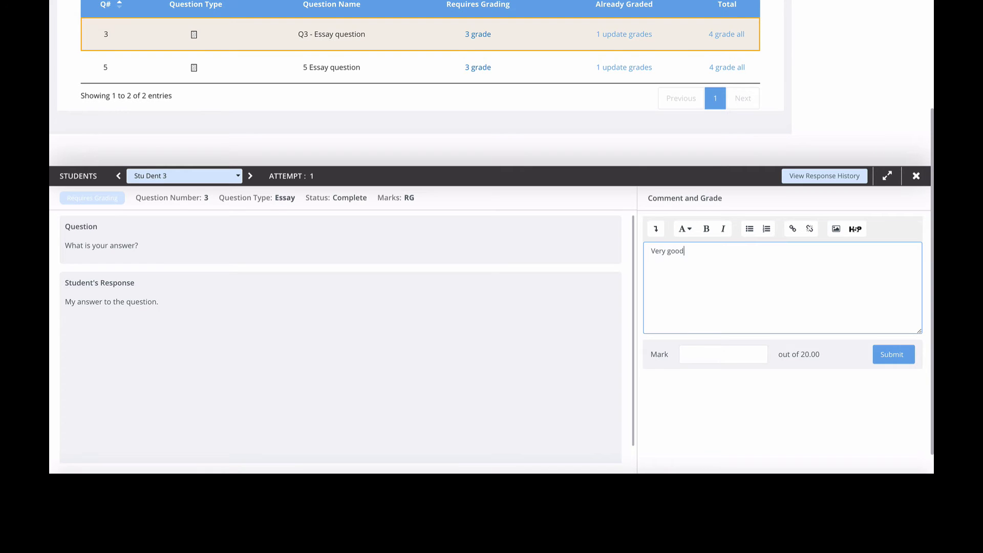
{"action": "key", "text": "Tab"}
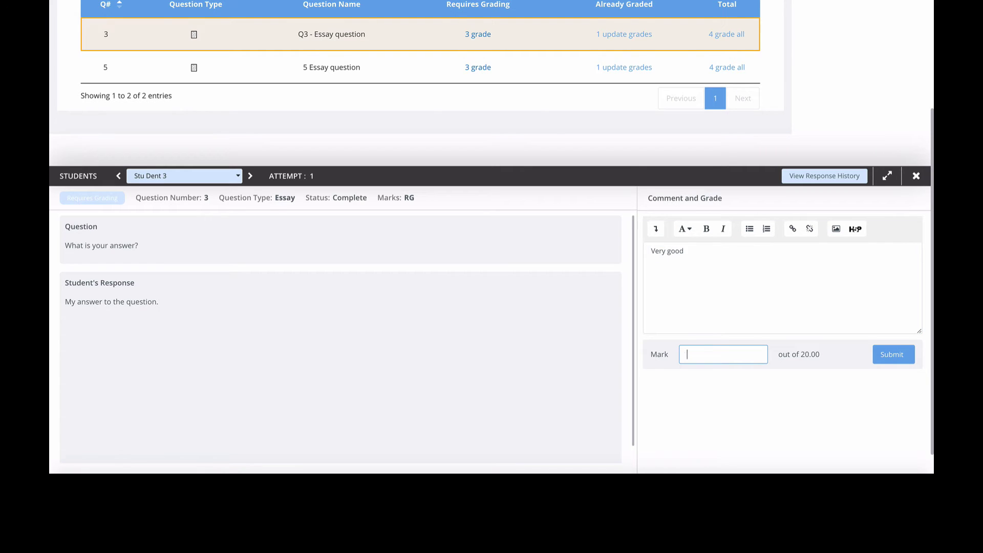
{"action": "type", "text": "10"}
{"action": "key", "text": "BackSpace"}
{"action": "type", "text": "8"}
{"action": "left_click", "coordinate": [891, 355]}
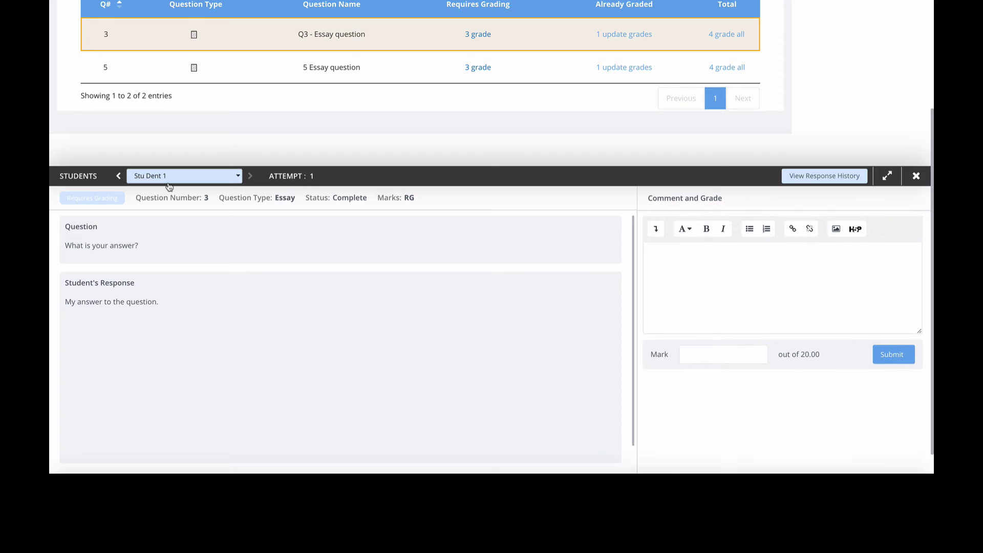
Mark the last Q3 answer 20 with the comment 'Excellent'.
{"action": "left_click", "coordinate": [236, 175]}
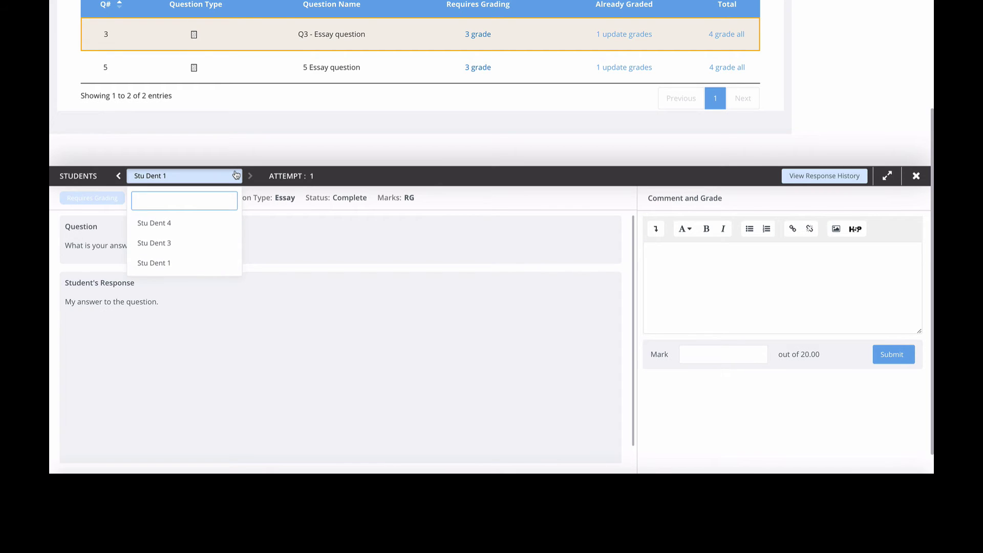
{"action": "left_click", "coordinate": [281, 309]}
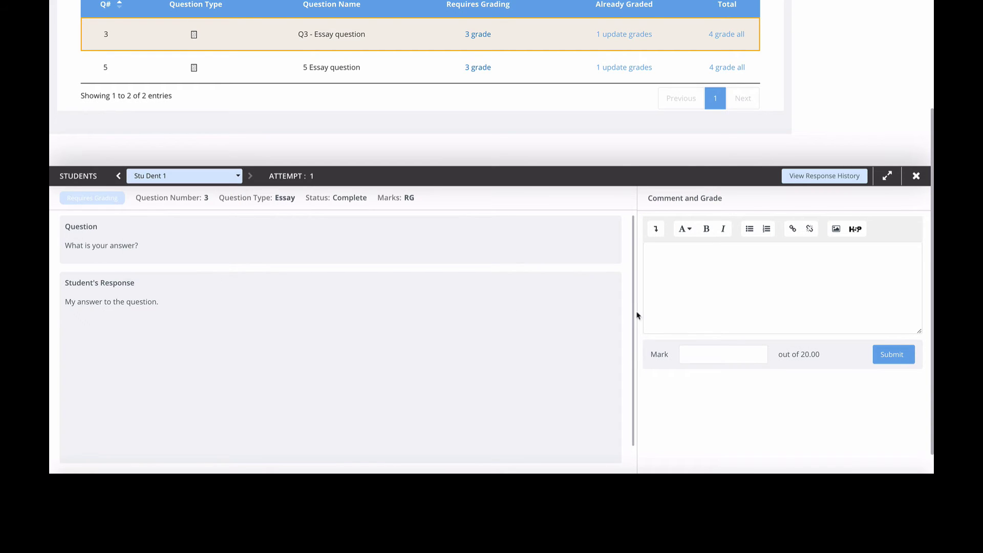
{"action": "left_click", "coordinate": [682, 258]}
{"action": "type", "text": "Excellent"}
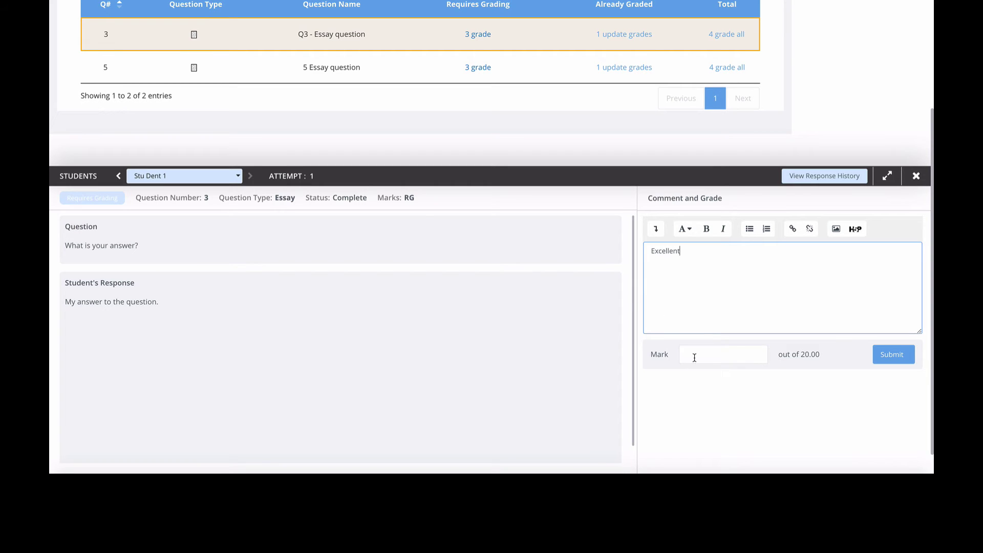
{"action": "left_click", "coordinate": [694, 357]}
{"action": "type", "text": "20"}
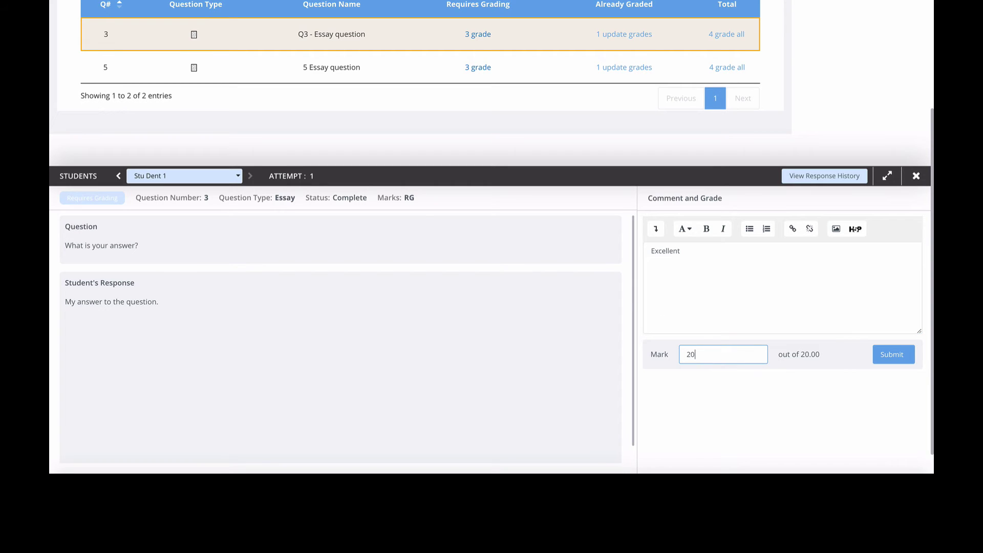
{"action": "left_click", "coordinate": [881, 359]}
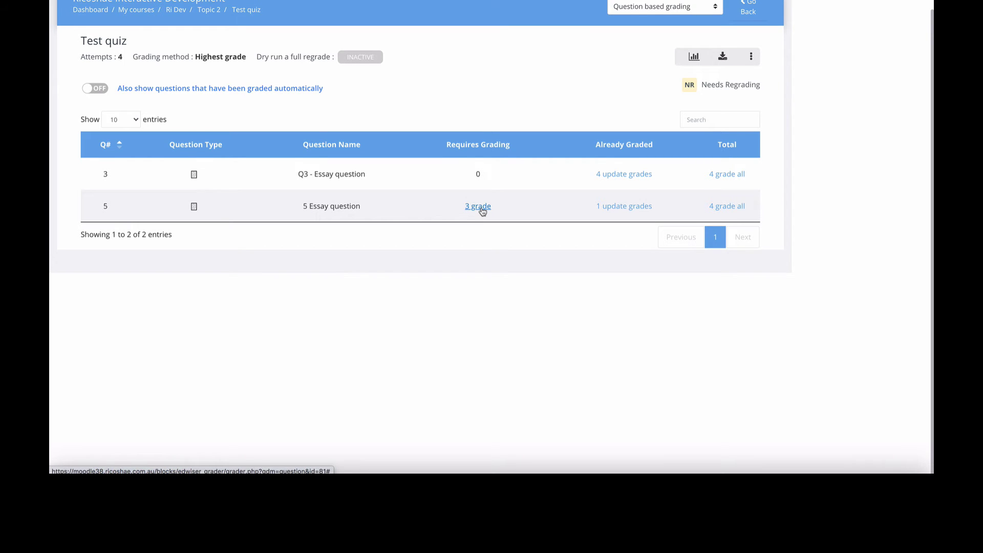
Switch RapidGrader's grading mode to User based grading.
{"action": "scroll", "coordinate": [482, 211], "scroll_direction": "up", "scroll_amount": 1}
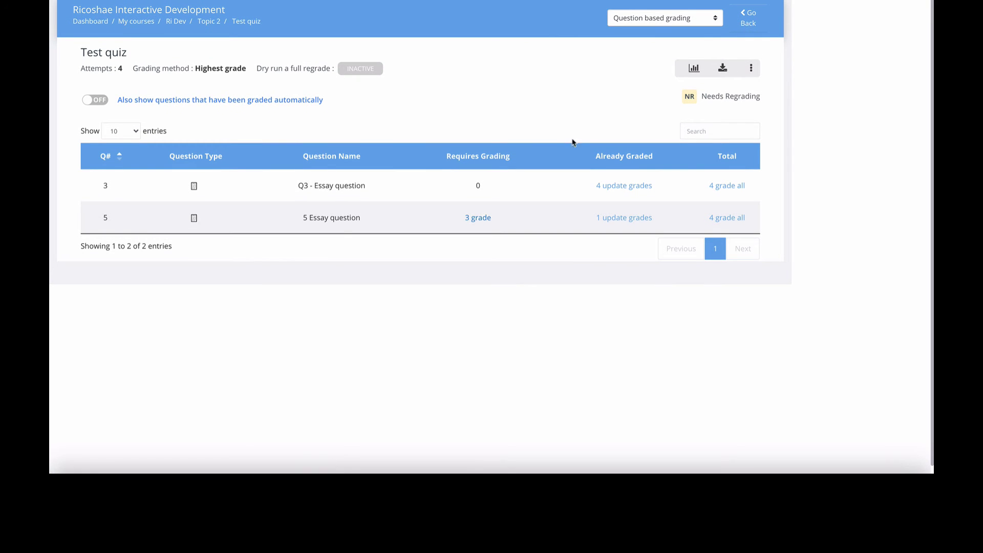
{"action": "left_click", "coordinate": [679, 16]}
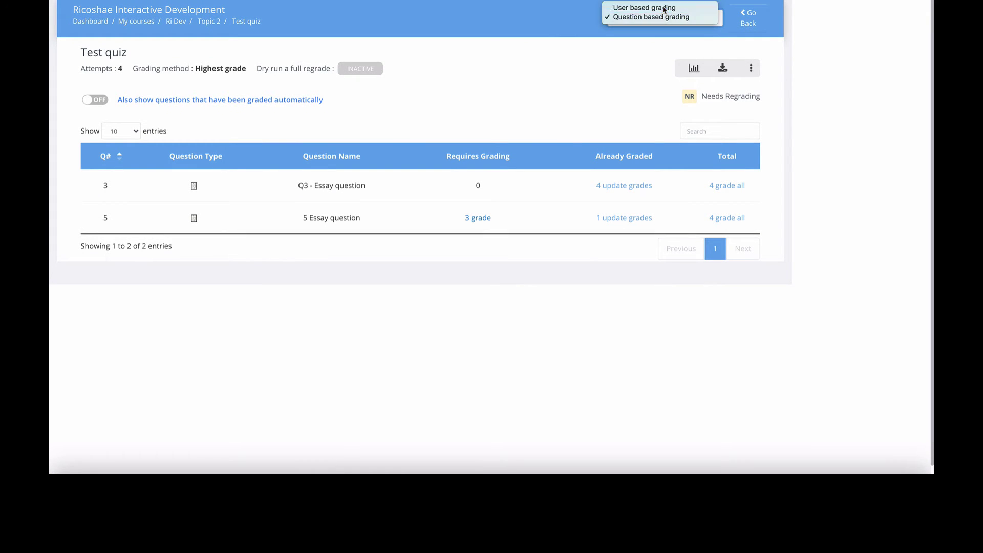
{"action": "left_click", "coordinate": [661, 8]}
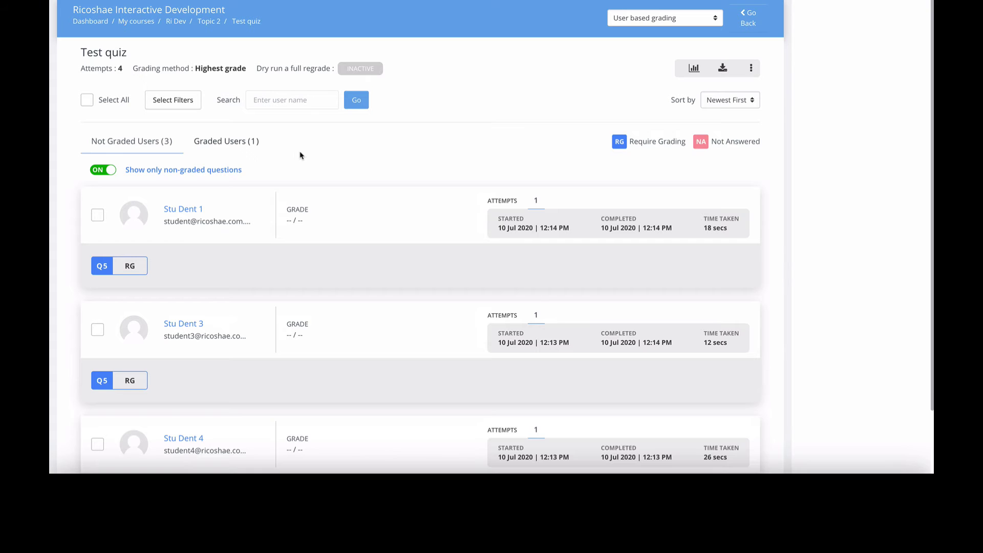
Turn off 'Show only non-graded questions' so every question score shows for each student.
{"action": "scroll", "coordinate": [350, 158], "scroll_direction": "down", "scroll_amount": 2}
{"action": "scroll", "coordinate": [357, 158], "scroll_direction": "up", "scroll_amount": 1}
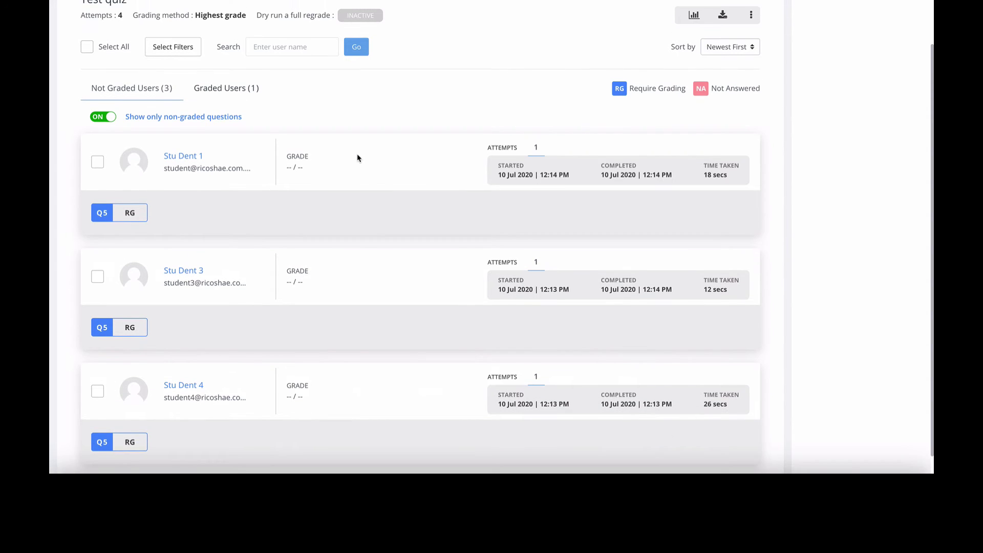
{"action": "scroll", "coordinate": [246, 190], "scroll_direction": "down", "scroll_amount": 1}
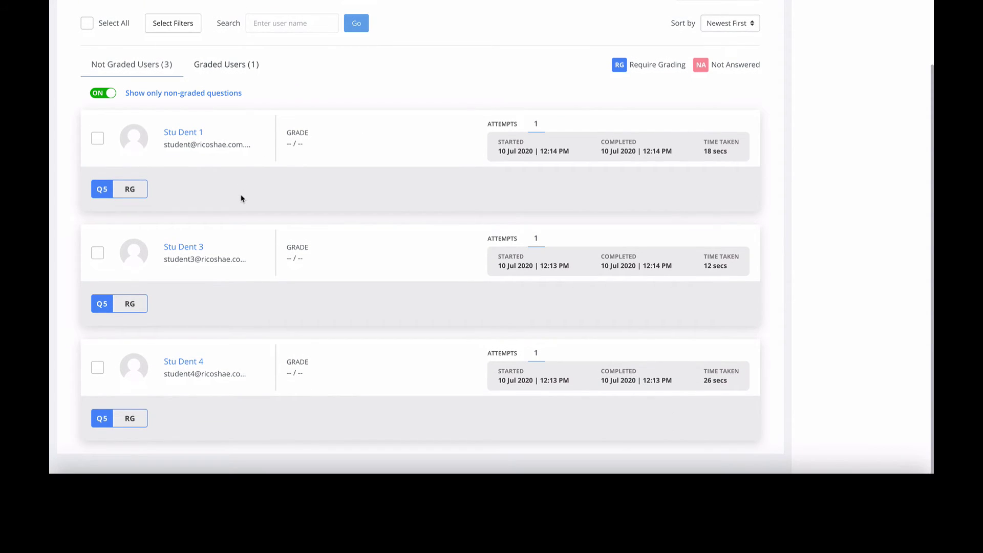
{"action": "scroll", "coordinate": [243, 198], "scroll_direction": "up", "scroll_amount": 2}
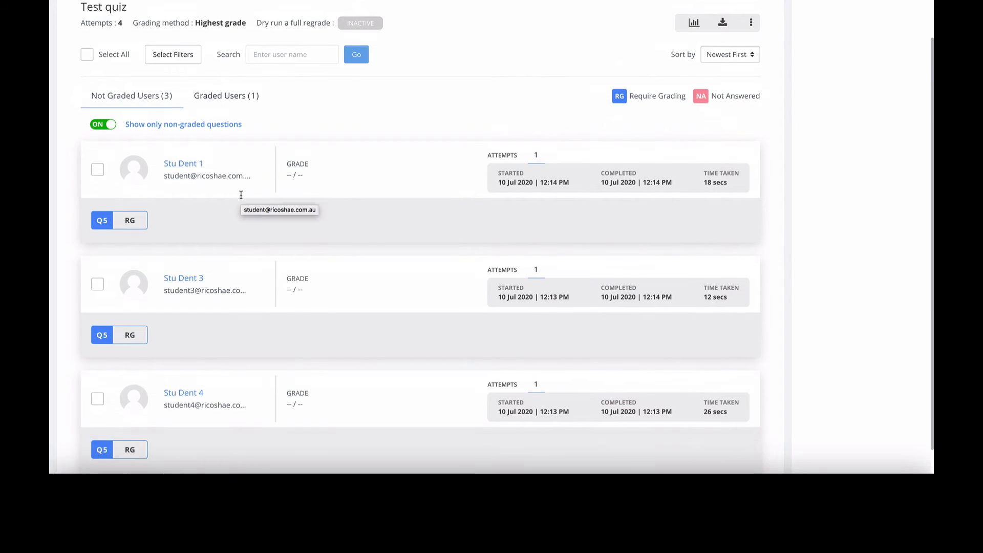
{"action": "scroll", "coordinate": [241, 197], "scroll_direction": "down", "scroll_amount": 2}
{"action": "scroll", "coordinate": [243, 199], "scroll_direction": "up", "scroll_amount": 1}
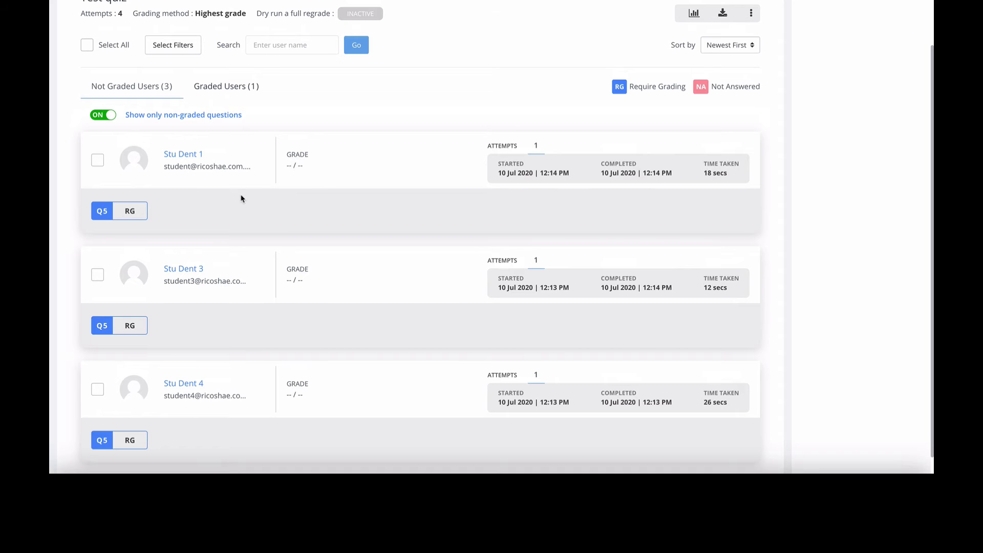
{"action": "left_click", "coordinate": [110, 116]}
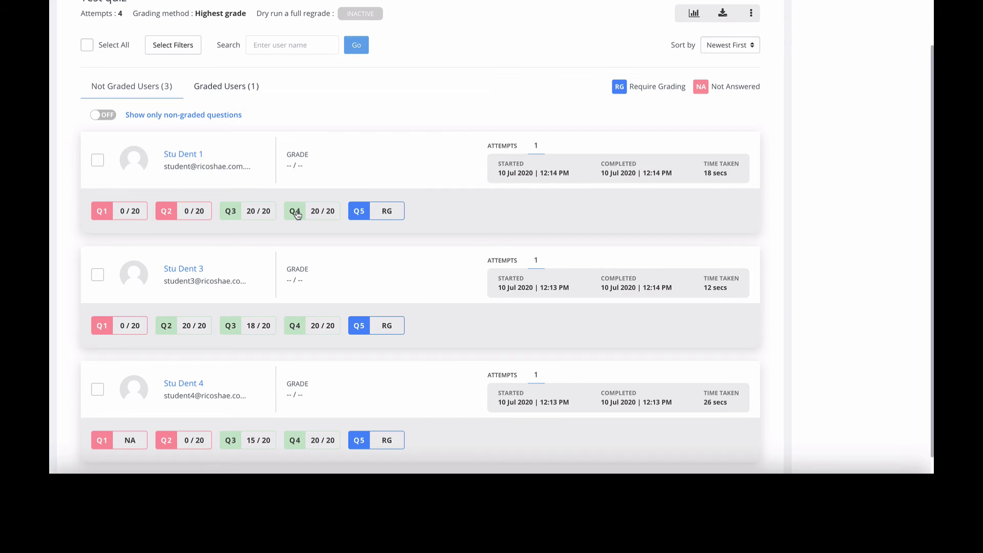
Grade the first student's Q5 essay 20/20 with comment 'Well done', then list only ungraded questions.
{"action": "left_click", "coordinate": [360, 211]}
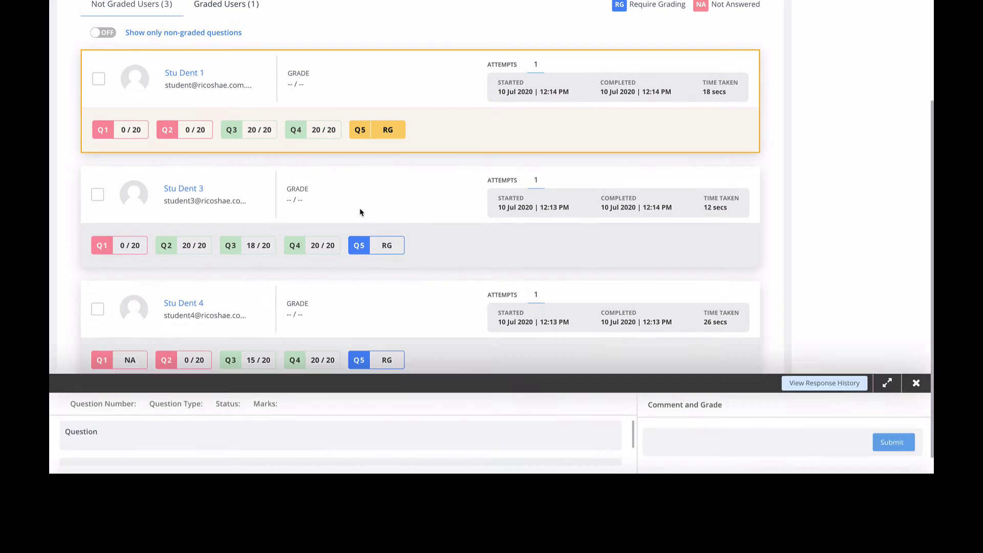
{"action": "left_click", "coordinate": [723, 254]}
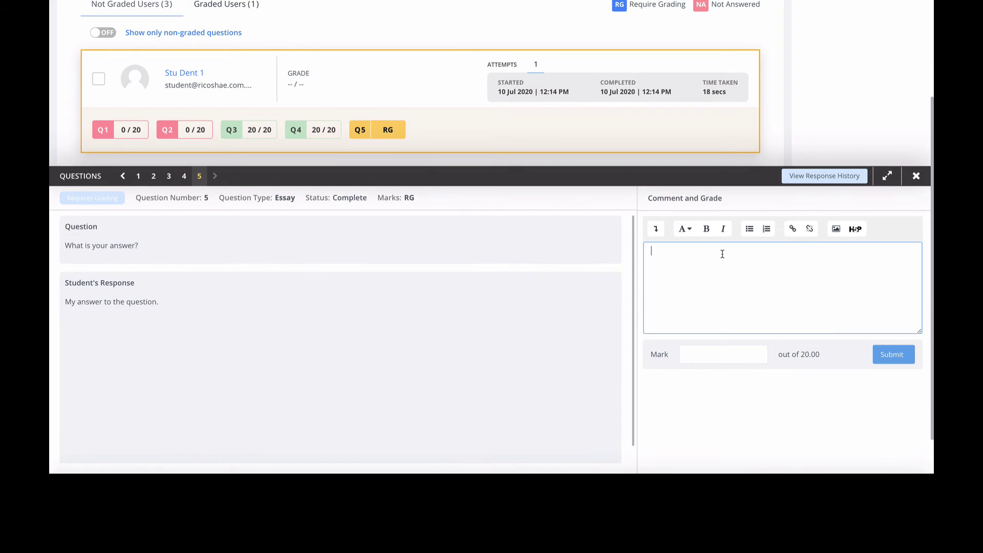
{"action": "type", "text": "Well done"}
{"action": "left_click", "coordinate": [737, 354]}
{"action": "type", "text": "20"}
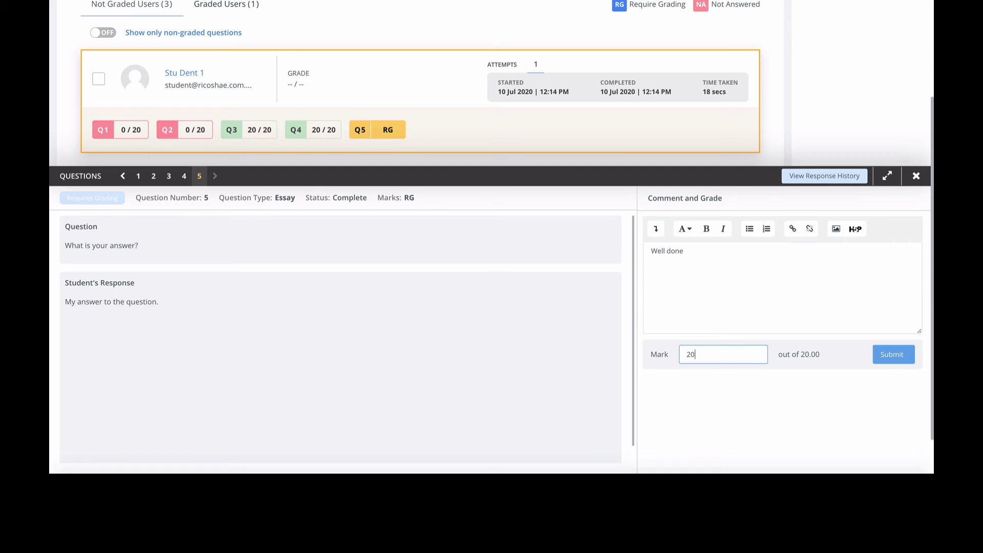
{"action": "left_click", "coordinate": [889, 359]}
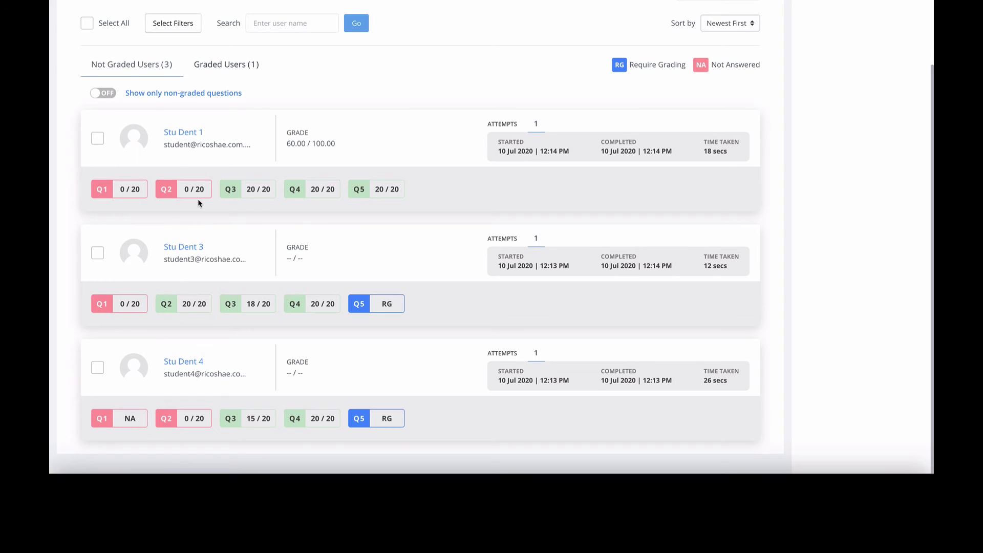
{"action": "left_click", "coordinate": [102, 94]}
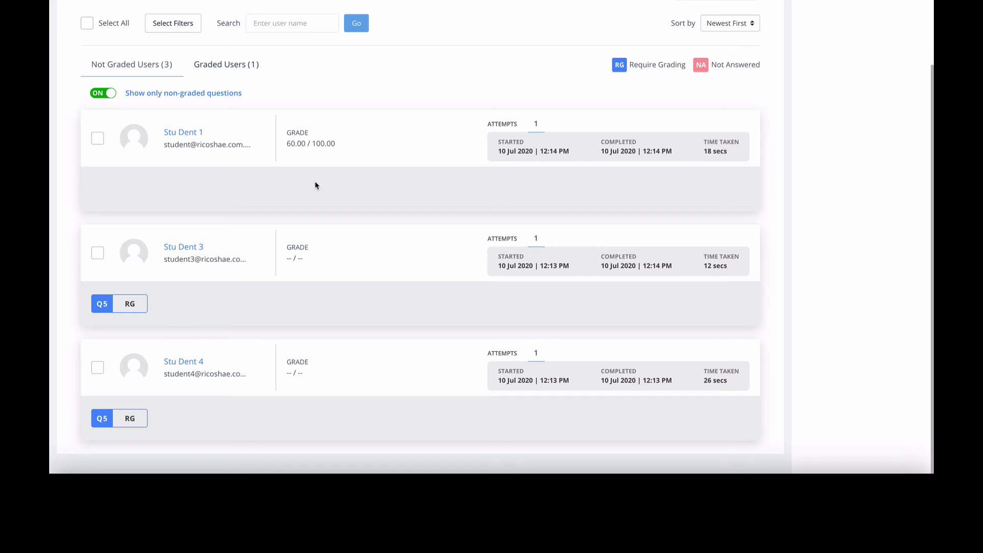
Go back to the Dashboard, where the RapidGrader block shows Test quiz with 2 requiring grading.
{"action": "scroll", "coordinate": [315, 186], "scroll_direction": "up", "scroll_amount": 2}
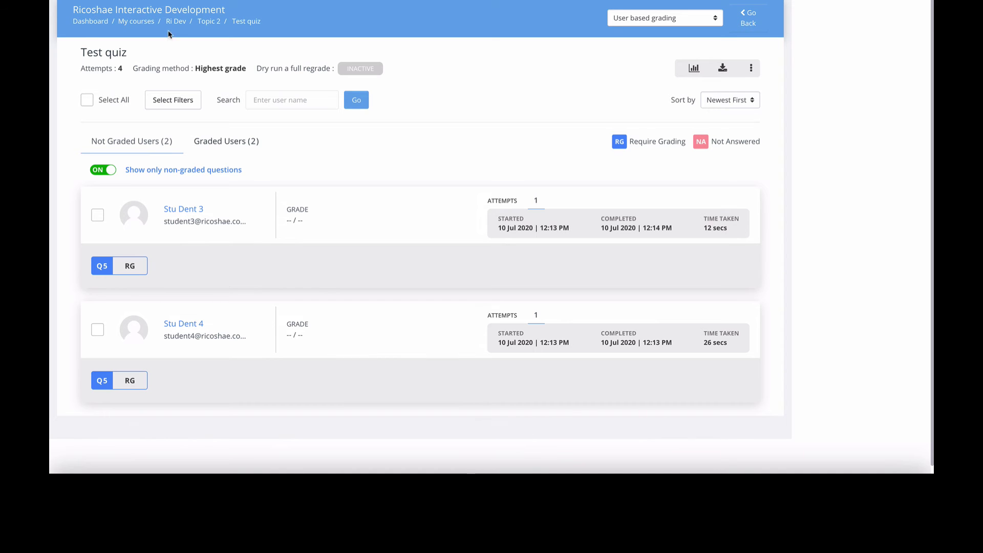
{"action": "left_click", "coordinate": [91, 21]}
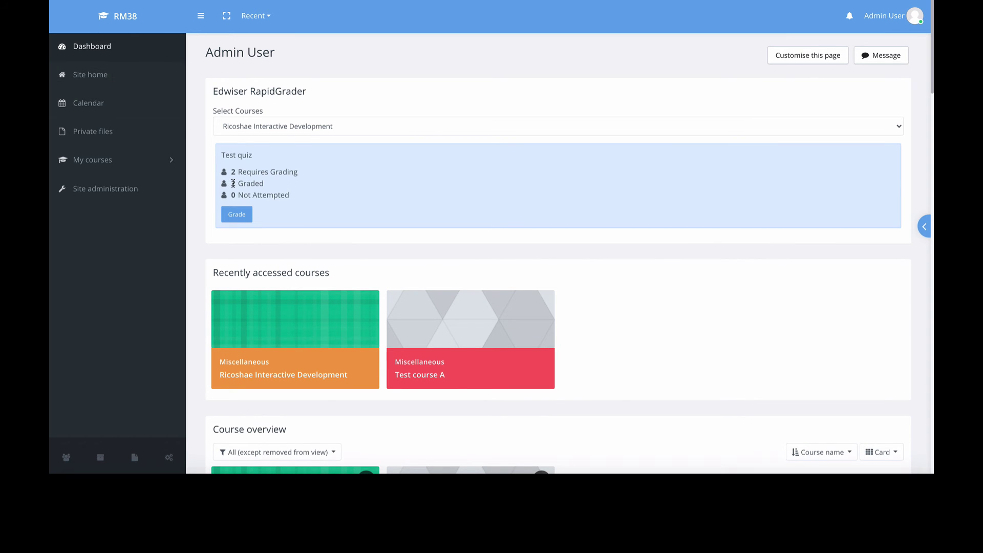
Grade the third student's Q5 essay 18/20 with the comment 'Well done'.
{"action": "left_click", "coordinate": [236, 215]}
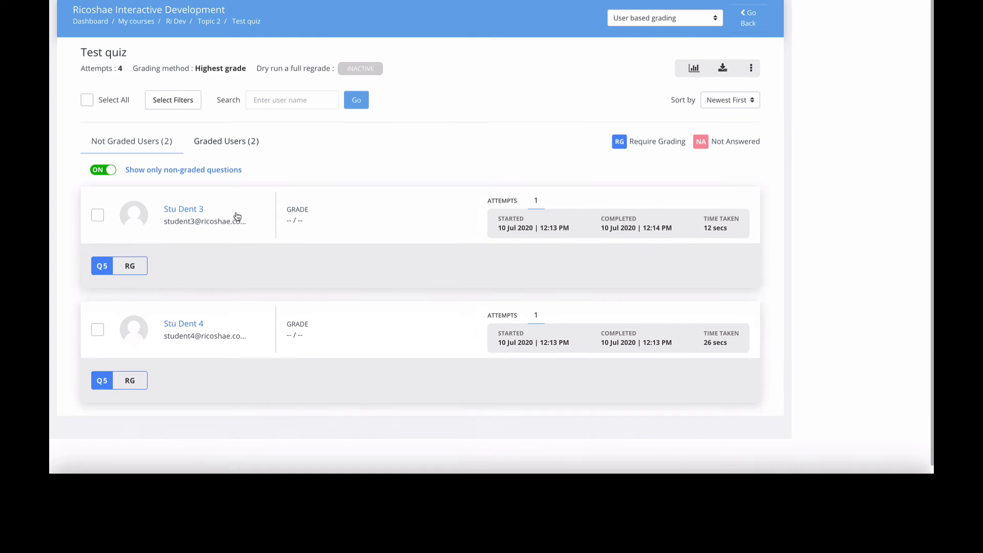
{"action": "left_click", "coordinate": [102, 266]}
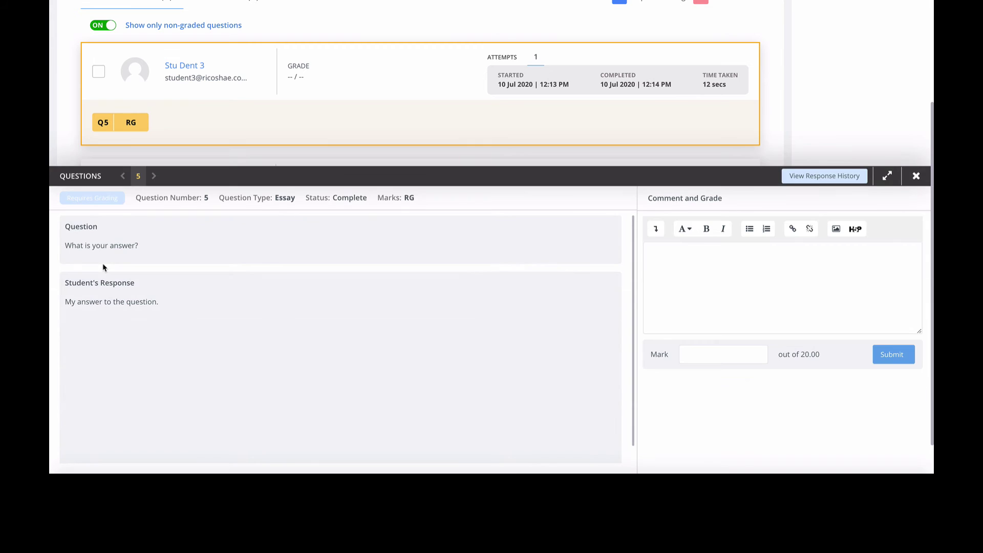
{"action": "left_click", "coordinate": [765, 282]}
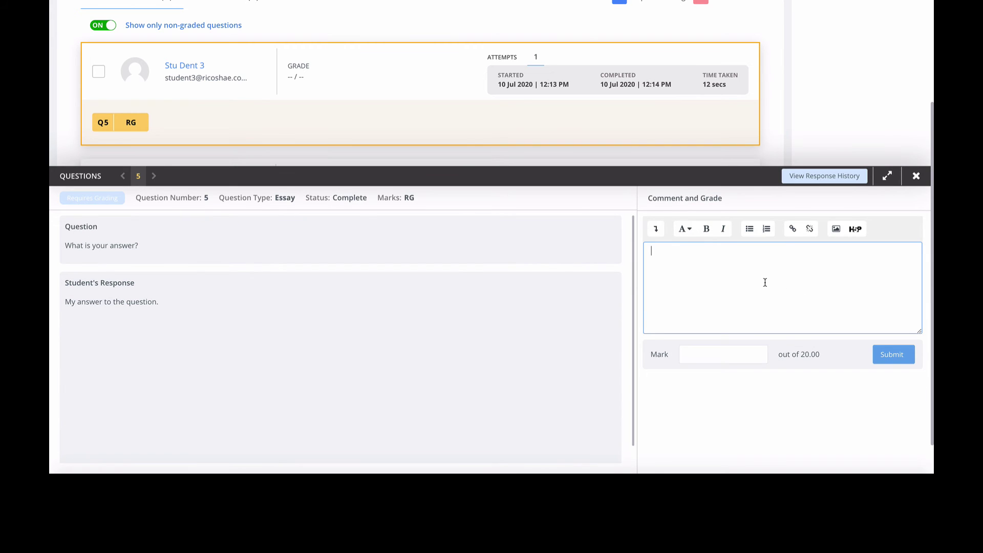
{"action": "type", "text": "Well done"}
{"action": "key", "text": "Tab"}
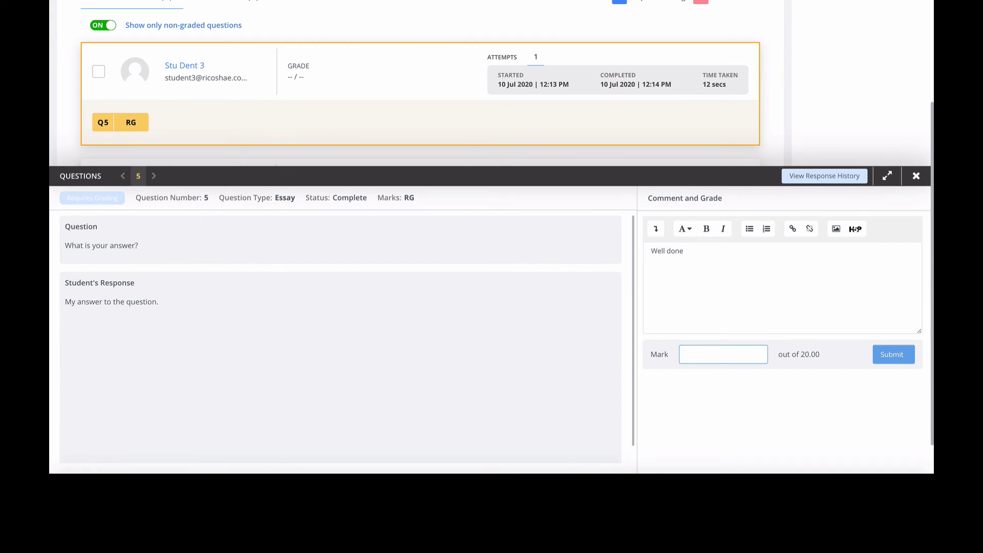
{"action": "type", "text": "18"}
{"action": "key", "text": "Tab"}
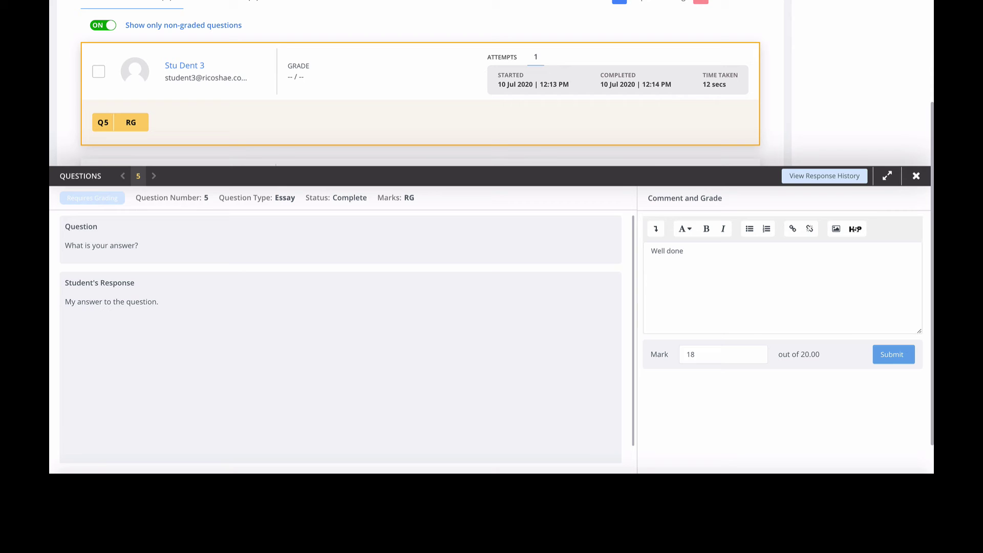
{"action": "left_click", "coordinate": [888, 360]}
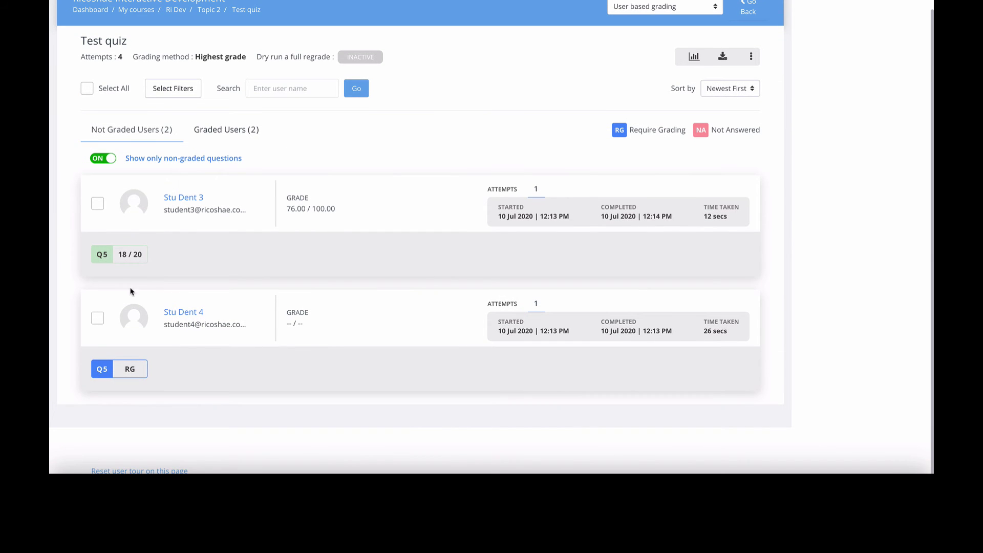
Grade the fourth student's Q5 essay 20/20 with the comment 'Well done'.
{"action": "left_click", "coordinate": [104, 370]}
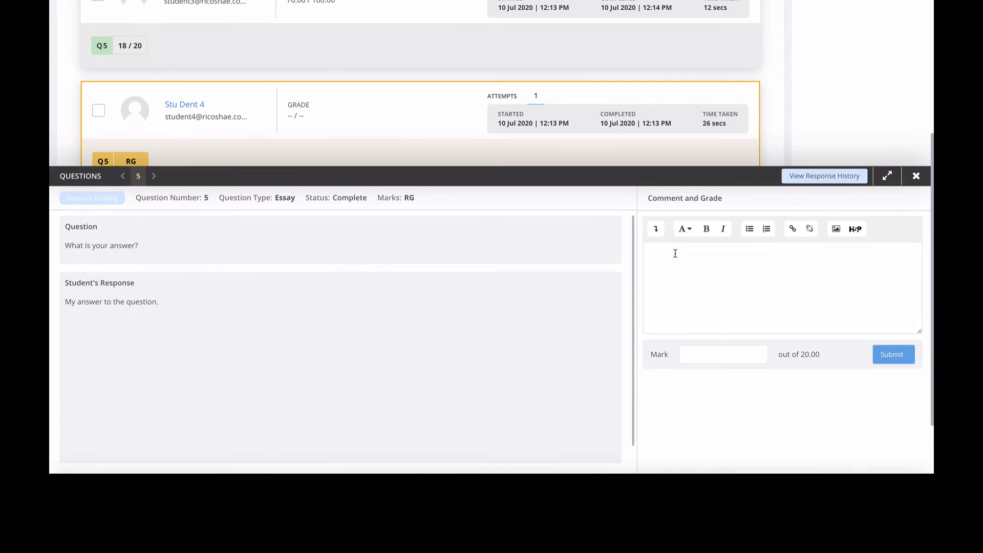
{"action": "left_click", "coordinate": [675, 251]}
{"action": "type", "text": "Well done"}
{"action": "left_click", "coordinate": [687, 355]}
{"action": "type", "text": "20"}
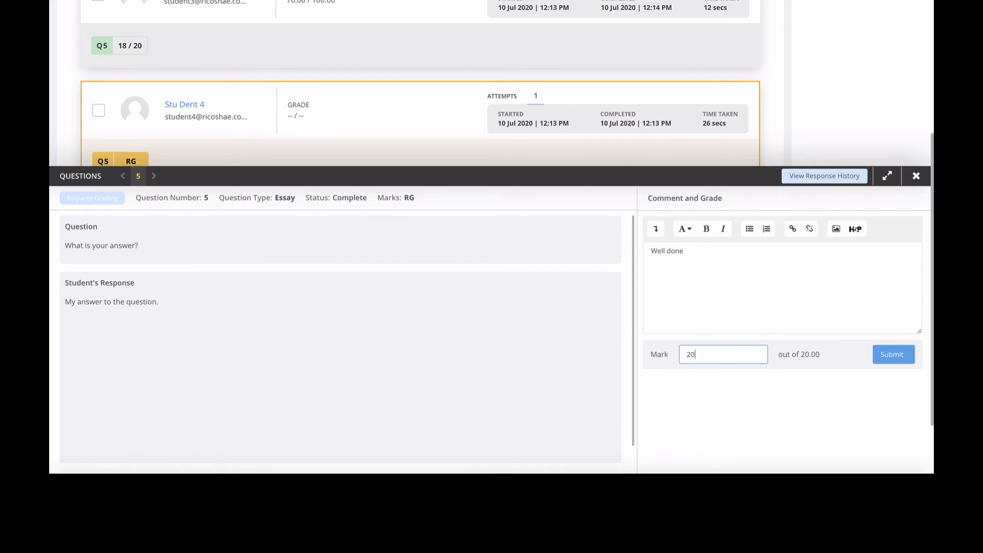
{"action": "left_click", "coordinate": [901, 355]}
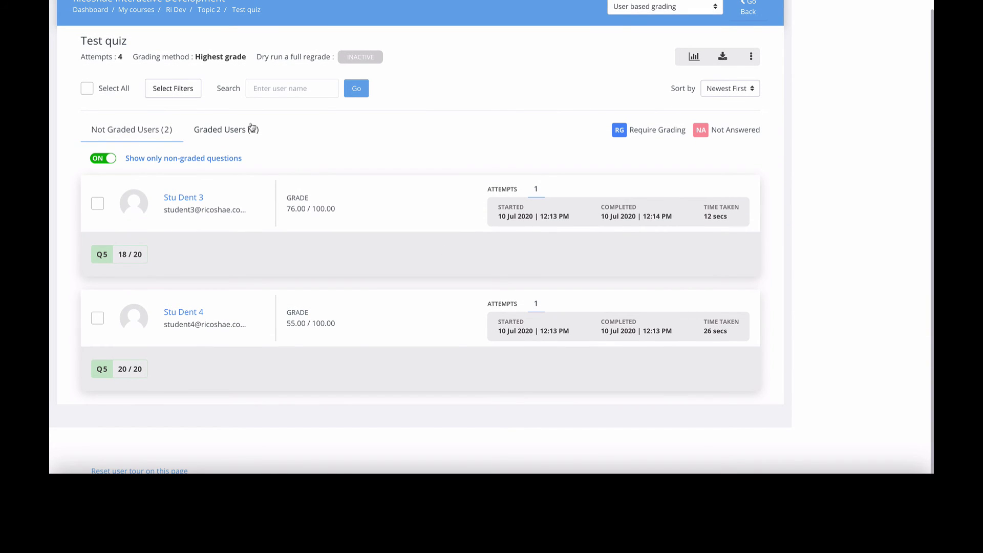
Review the Graded Users (4) marks, then confirm Not Graded Users (0) shows no records.
{"action": "left_click", "coordinate": [230, 131]}
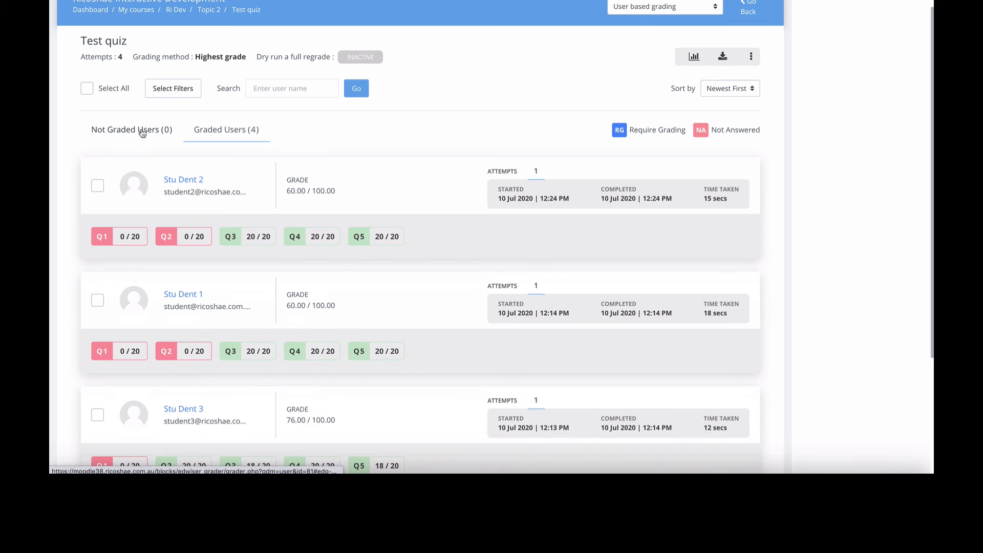
{"action": "scroll", "coordinate": [276, 162], "scroll_direction": "down", "scroll_amount": 3}
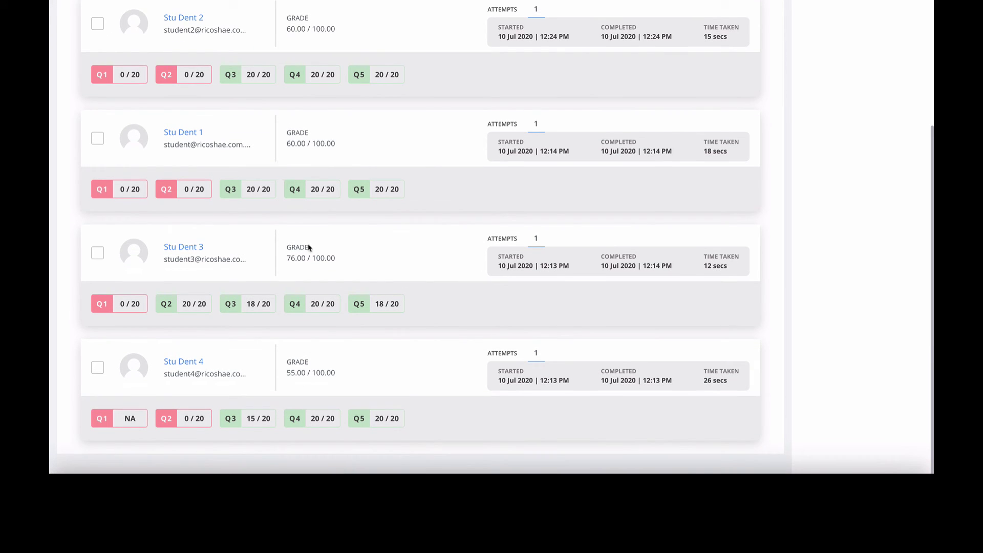
{"action": "scroll", "coordinate": [373, 250], "scroll_direction": "up", "scroll_amount": 3}
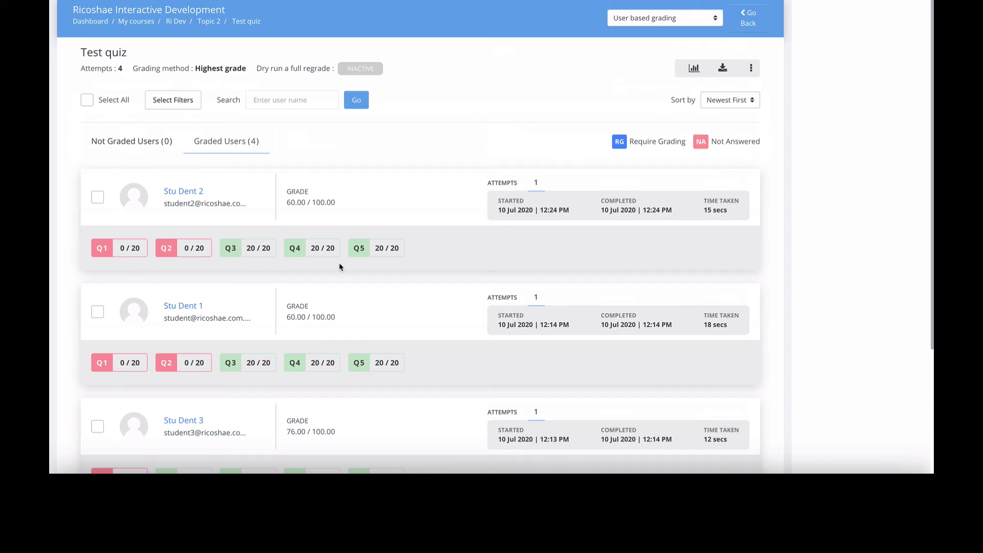
{"action": "left_click", "coordinate": [121, 142]}
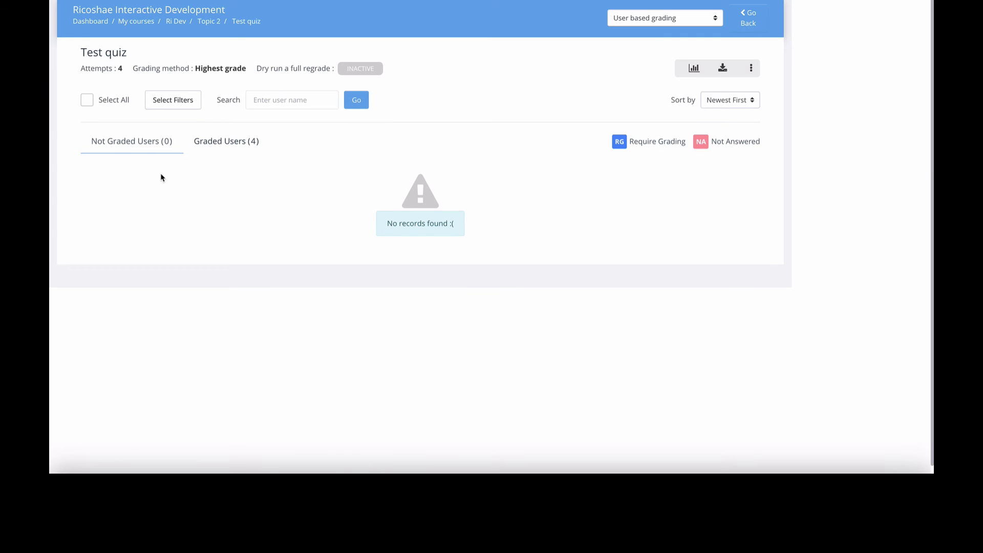
Open the Ricoshae Interactive Development Grader report showing Test quiz totals 60, 60, 76, 55.
{"action": "left_click", "coordinate": [91, 22]}
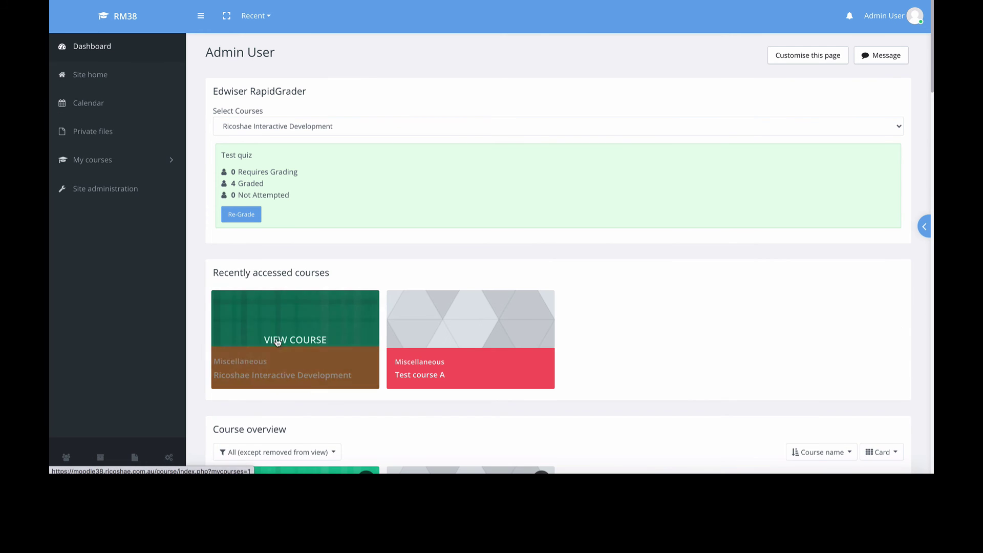
{"action": "left_click", "coordinate": [283, 351]}
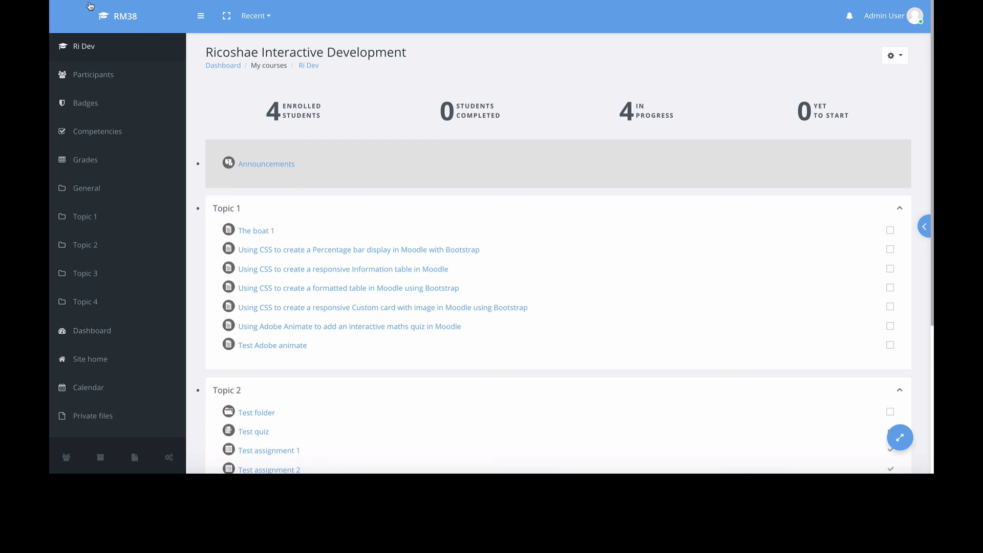
{"action": "left_click", "coordinate": [119, 16]}
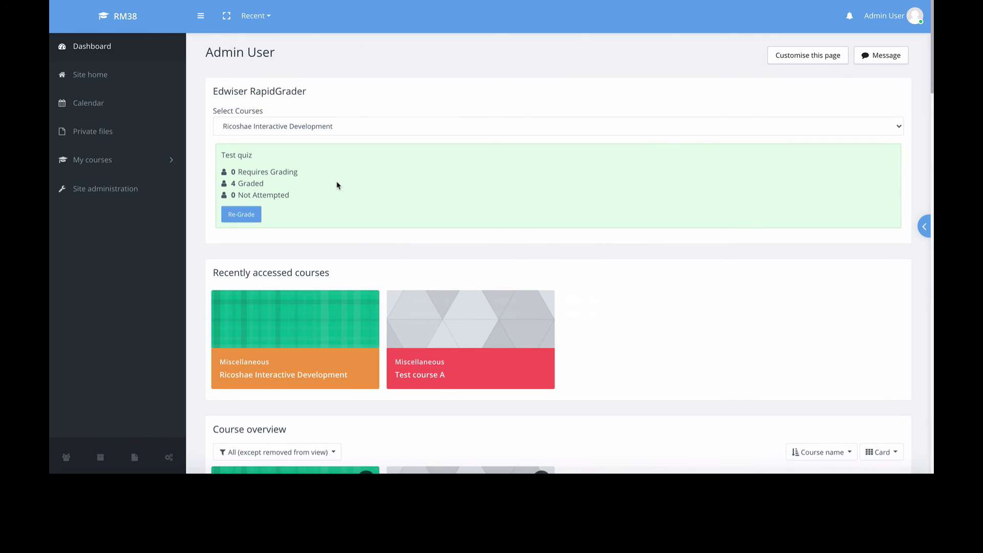
{"action": "left_click", "coordinate": [285, 358]}
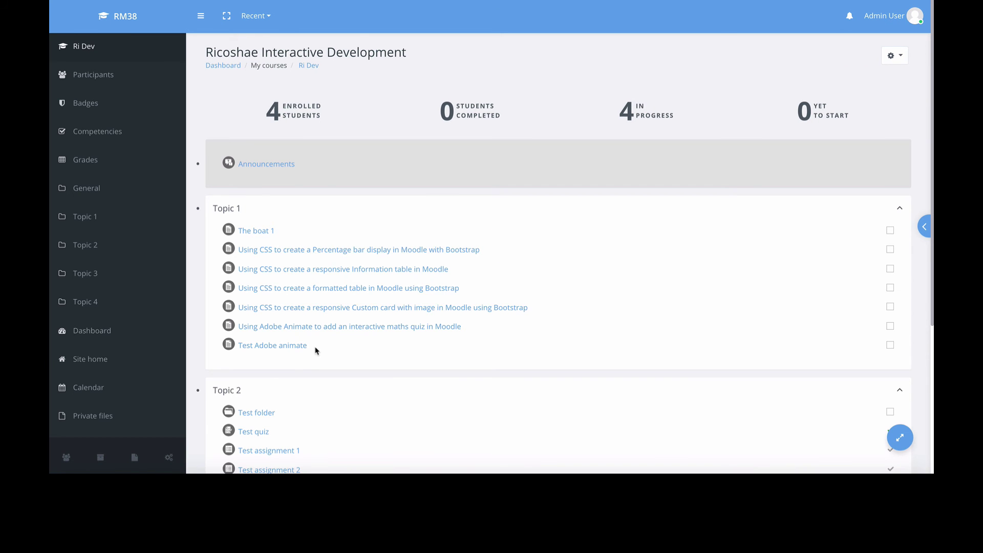
{"action": "scroll", "coordinate": [315, 348], "scroll_direction": "down", "scroll_amount": 4}
{"action": "left_click", "coordinate": [262, 232]}
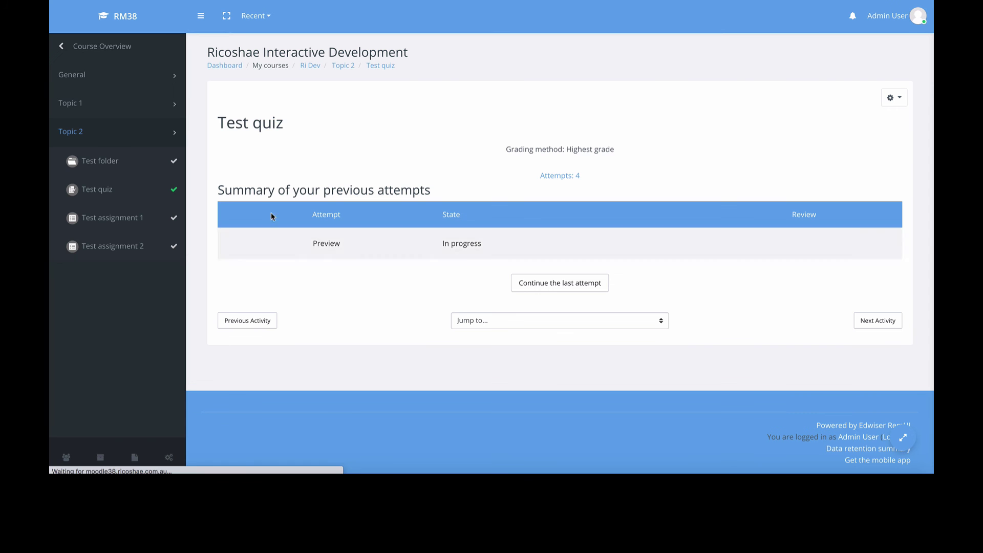
{"action": "left_click", "coordinate": [109, 45]}
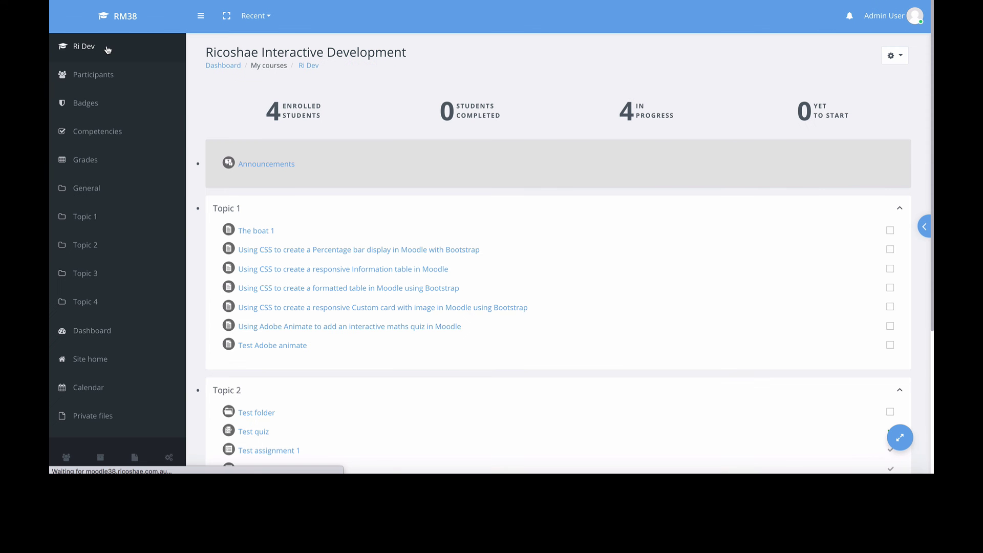
{"action": "left_click", "coordinate": [88, 161]}
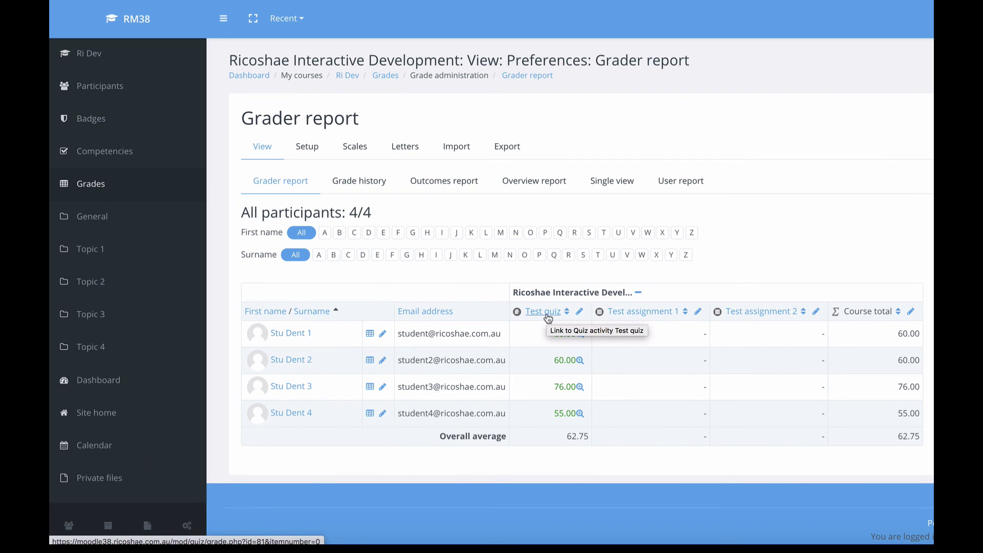
Open Test assignment 1 under Topic 2 and highlight its 4 participants, 4 submitted, 4 needing grading.
{"action": "left_click", "coordinate": [89, 53]}
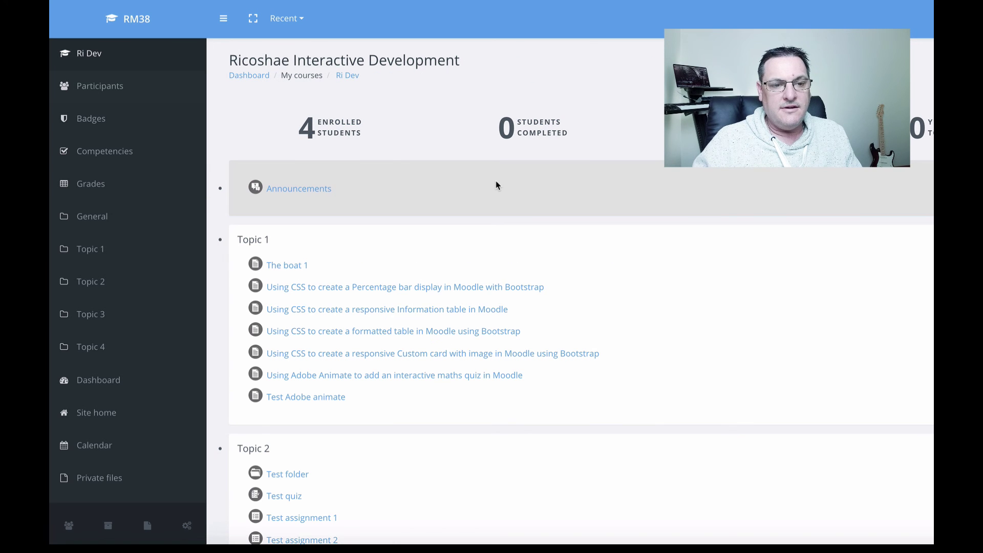
{"action": "scroll", "coordinate": [496, 185], "scroll_direction": "down", "scroll_amount": 2}
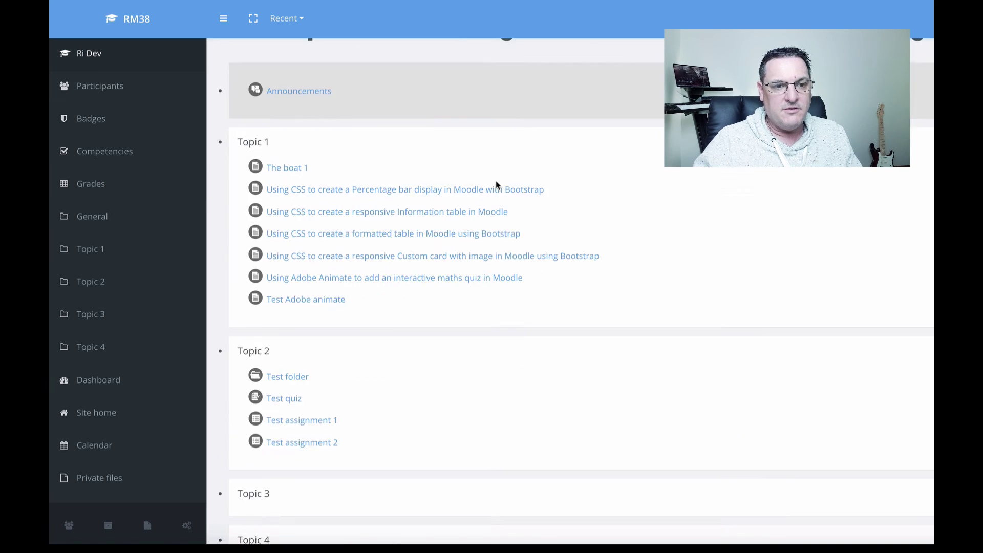
{"action": "scroll", "coordinate": [496, 185], "scroll_direction": "down", "scroll_amount": 1}
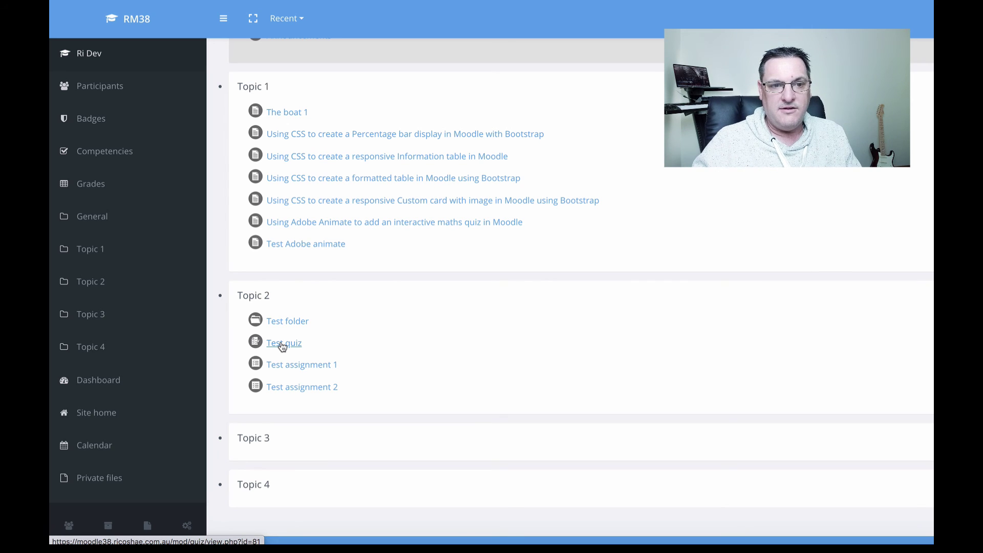
{"action": "left_click", "coordinate": [292, 366]}
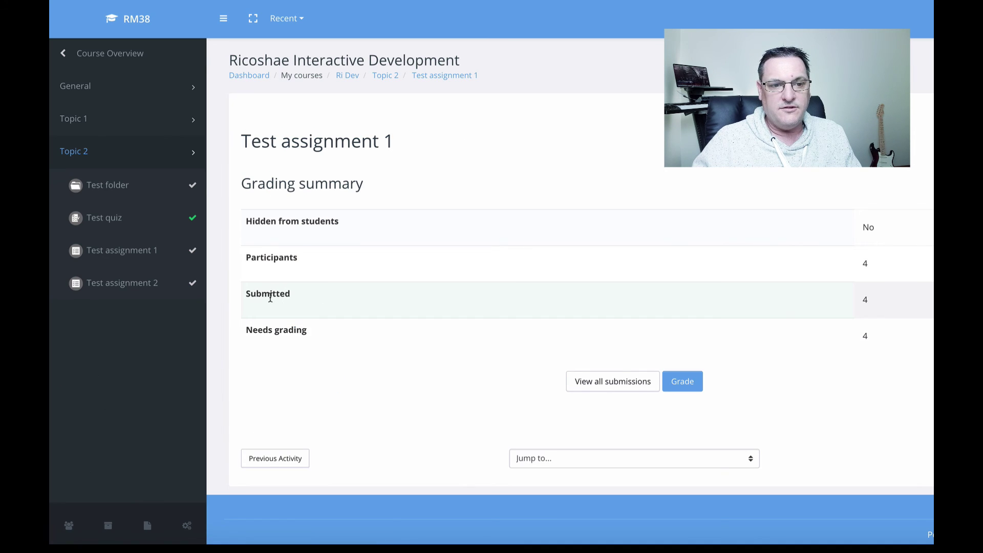
{"action": "left_click_drag", "start_coordinate": [905, 342], "coordinate": [252, 280]}
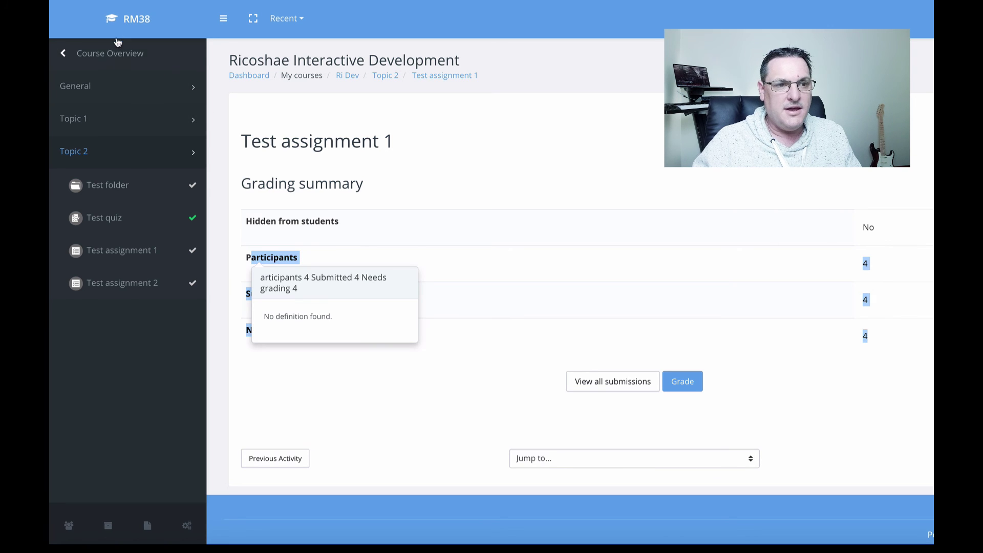
Return to the Dashboard via the RM38 logo to view the Edwiser RapidGrader block.
{"action": "left_click", "coordinate": [126, 24]}
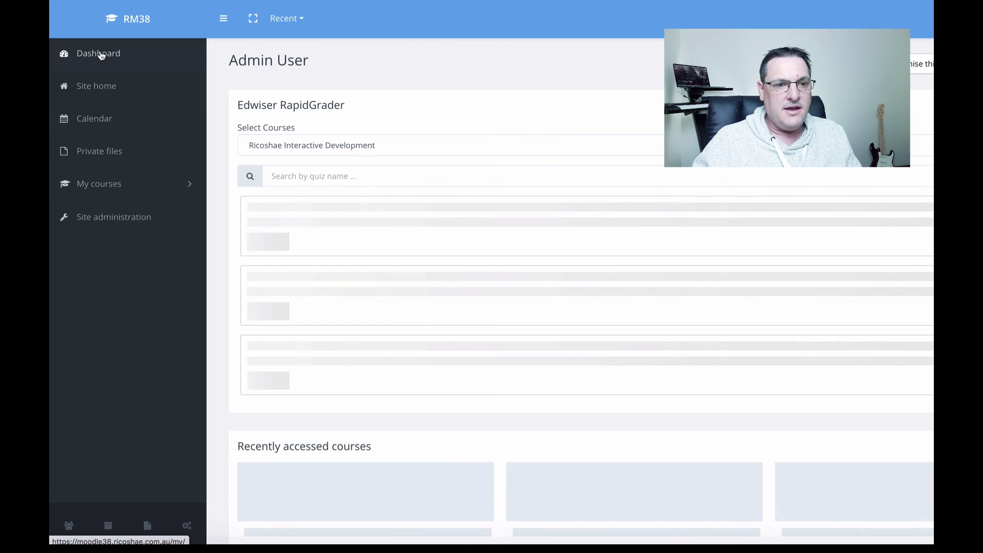